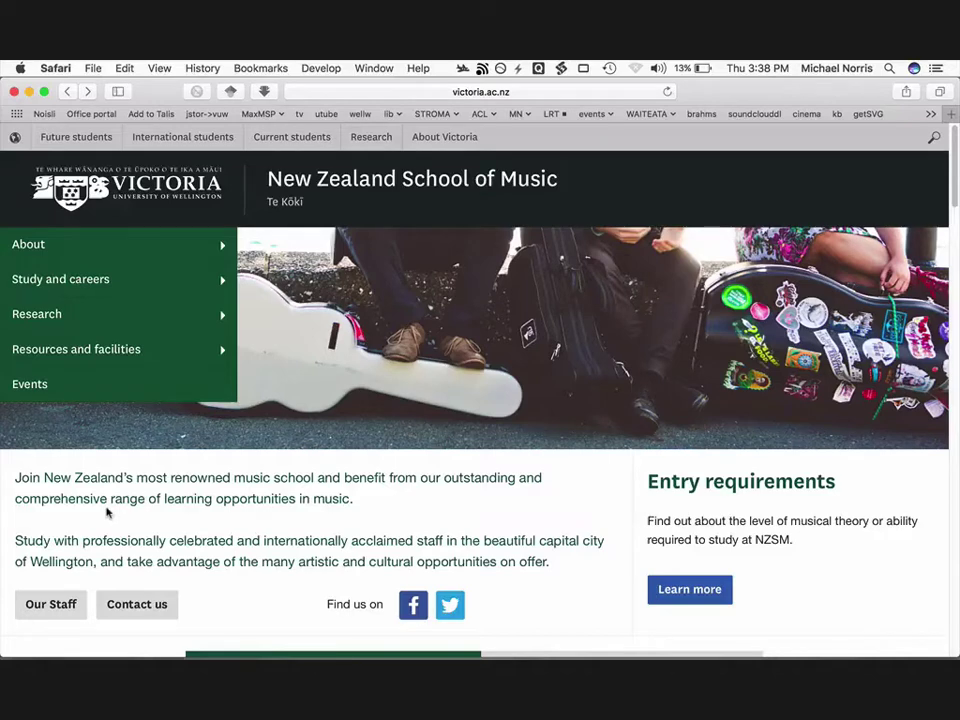
# - Go through Study and careers > Student support and resources > Information and resources, then open the NZSM style guide link
pyautogui.click(101, 284)
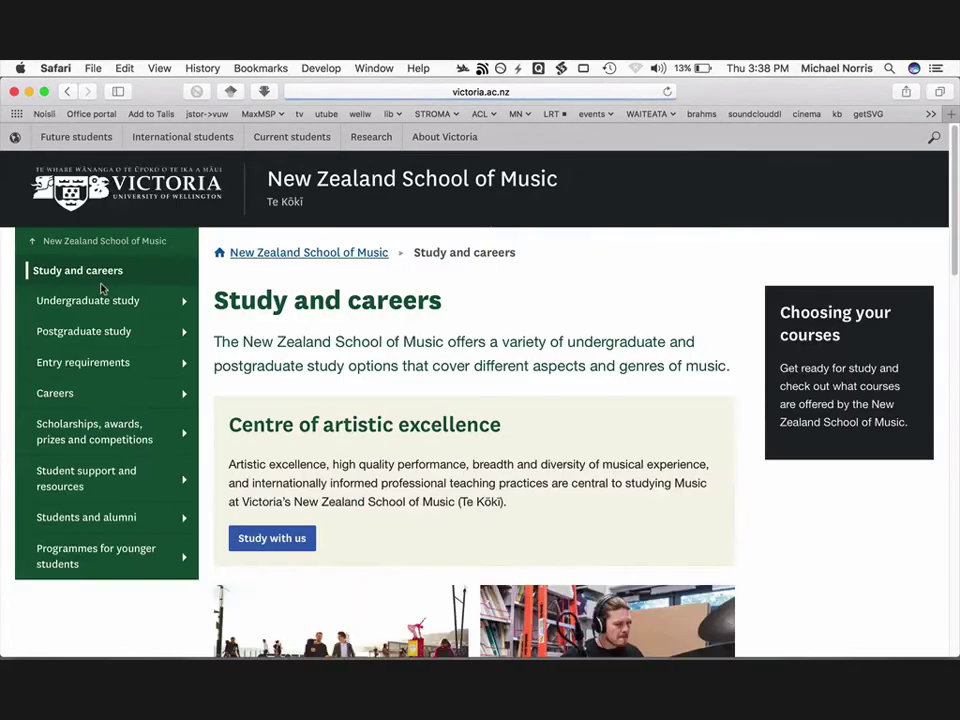
pyautogui.click(66, 484)
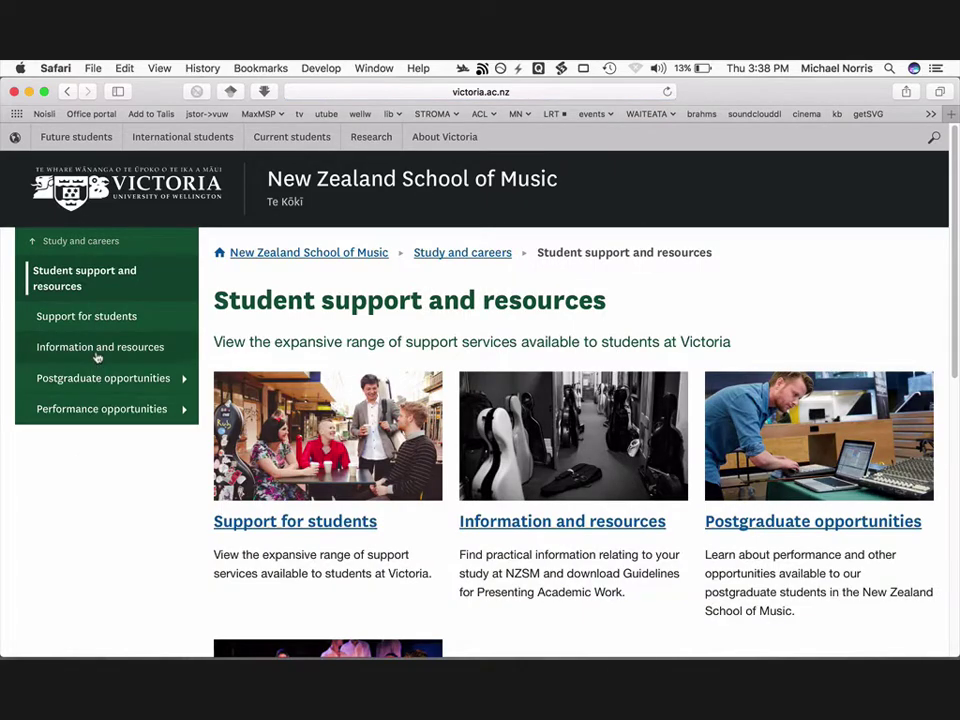
pyautogui.click(101, 352)
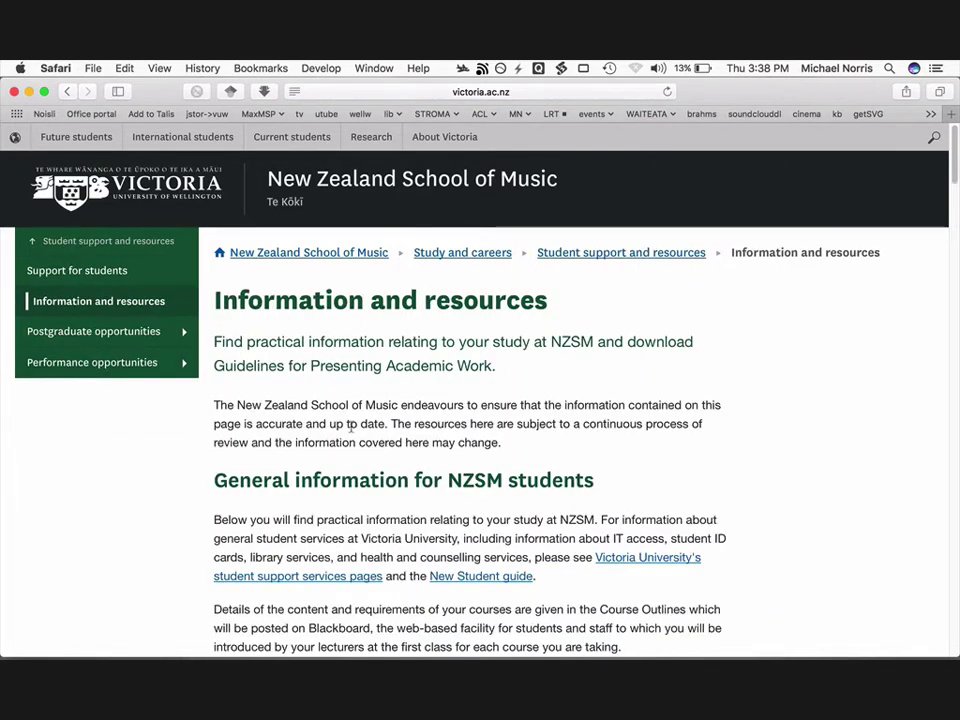
pyautogui.scroll(-20, 351, 428)
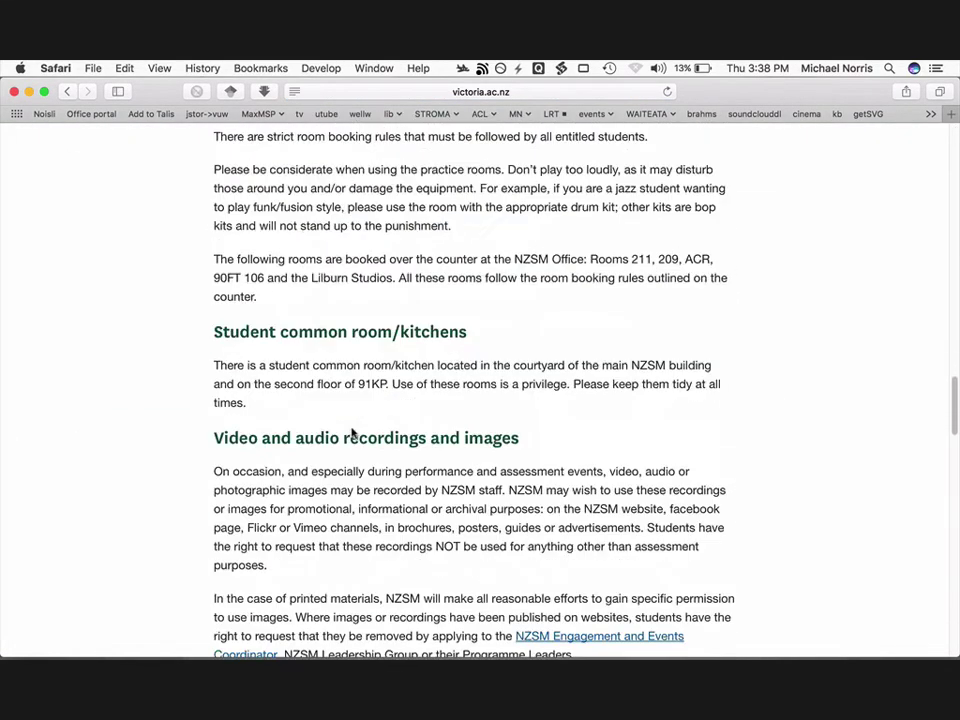
pyautogui.scroll(-20, 351, 432)
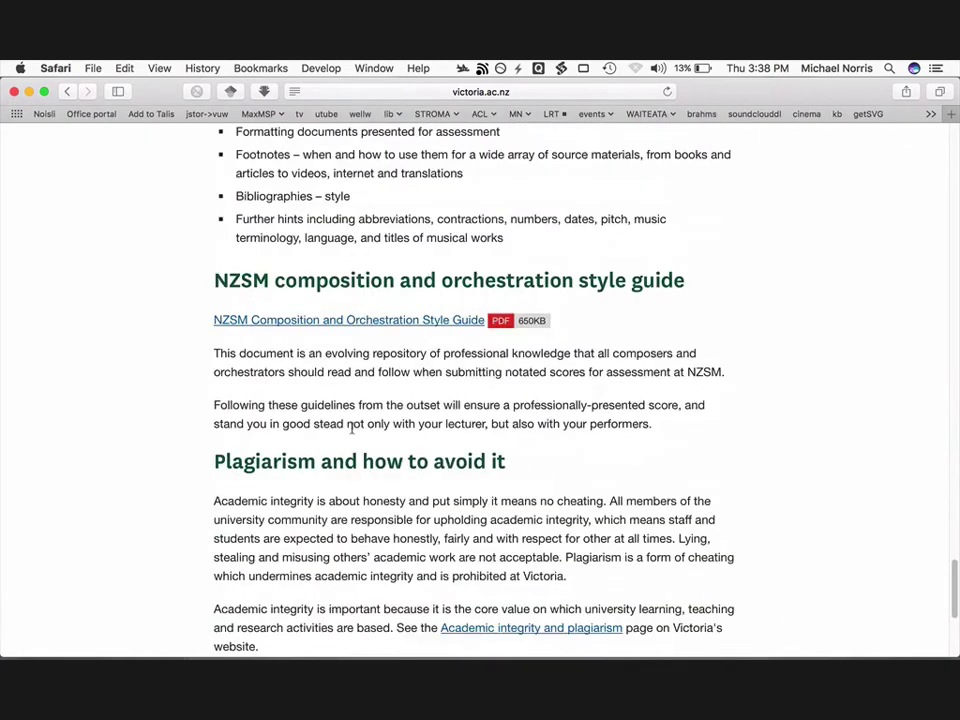
pyautogui.click(353, 322)
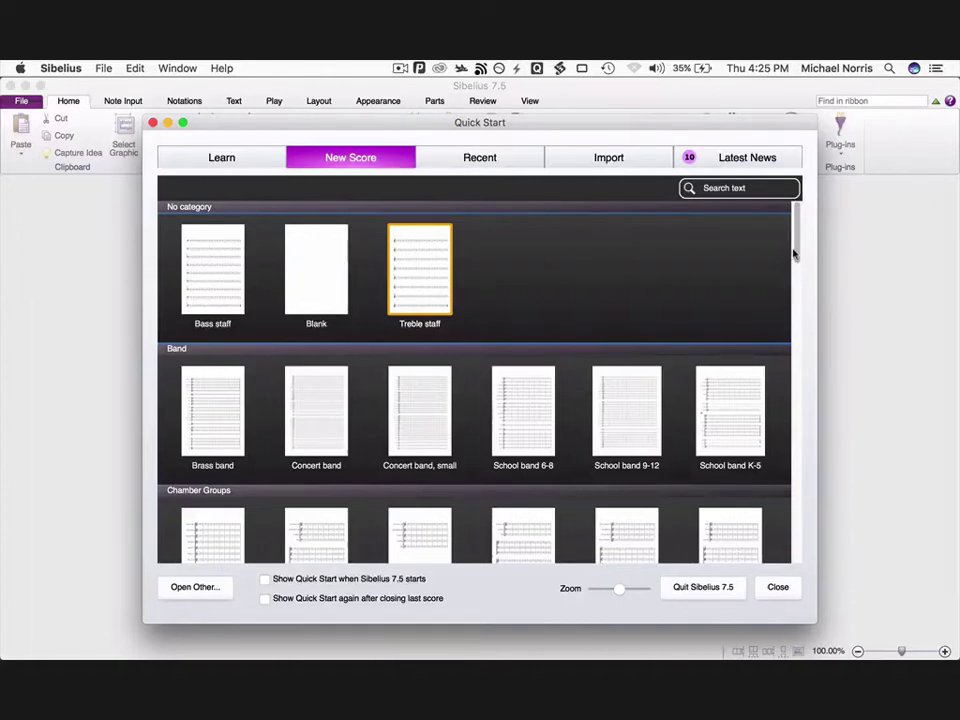
# - Find the Chamber Groups templates and choose Brass quintet
pyautogui.scroll(-10, 778, 240)
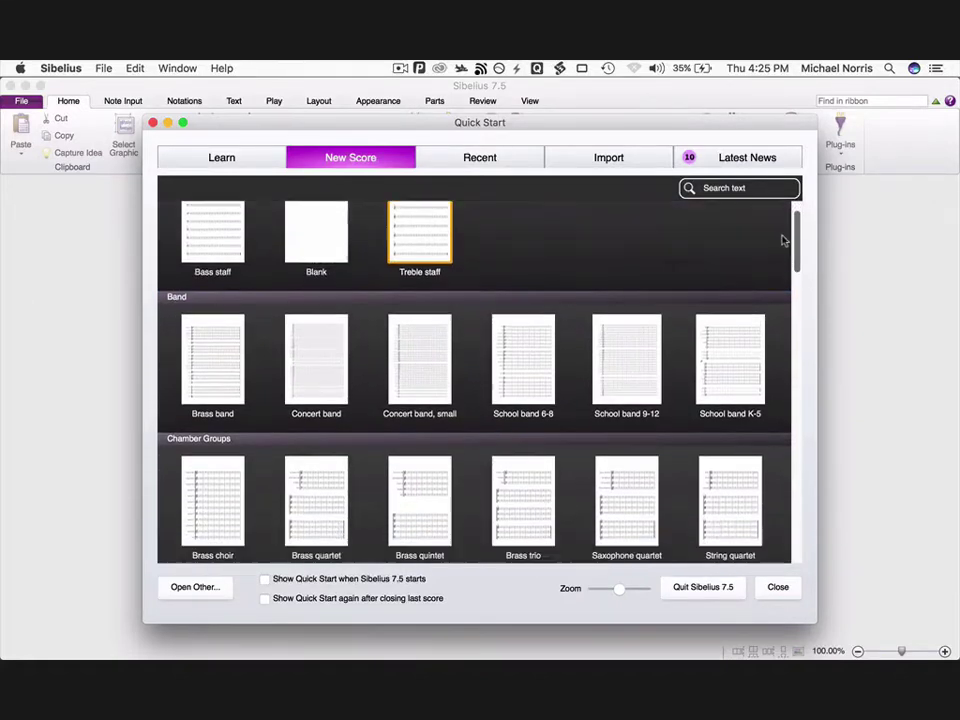
pyautogui.scroll(-10, 785, 300)
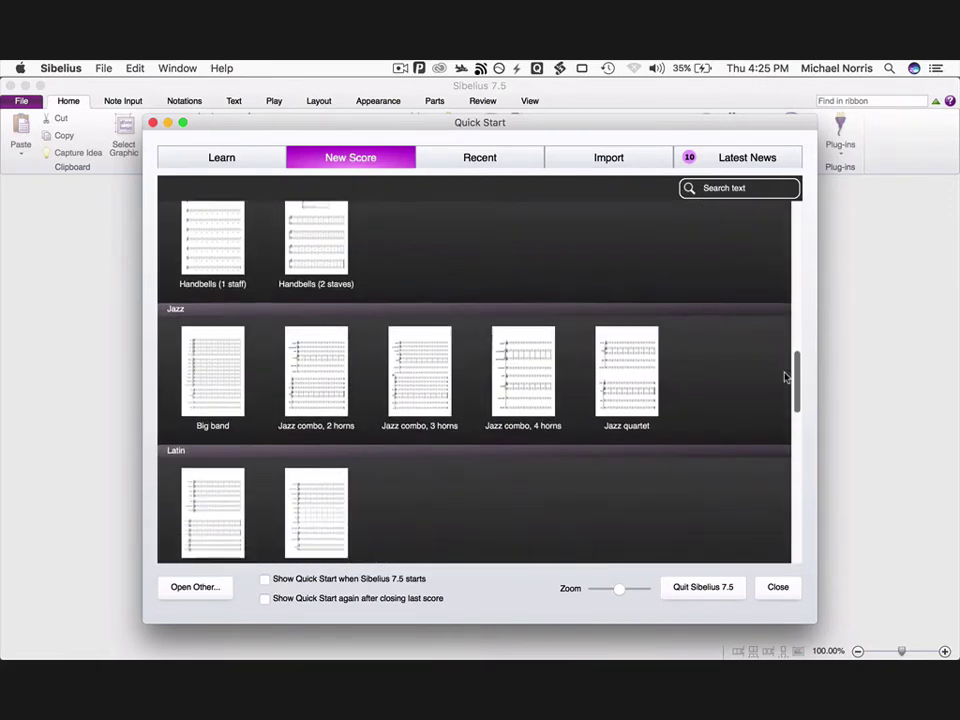
pyautogui.scroll(5, 784, 366)
pyautogui.scroll(10, 783, 300)
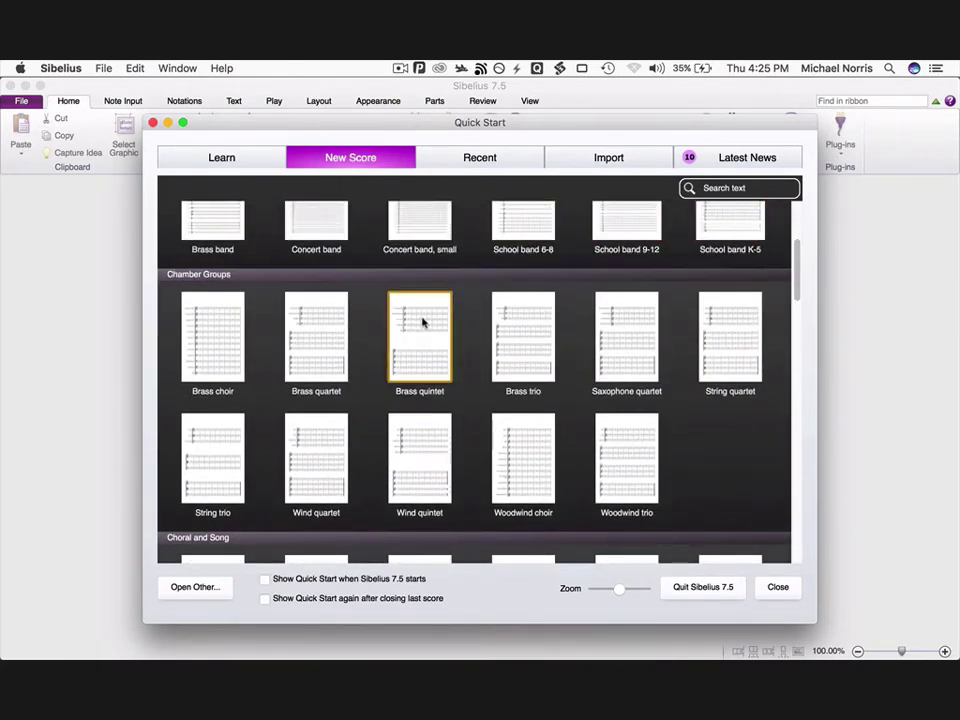
pyautogui.click(422, 322)
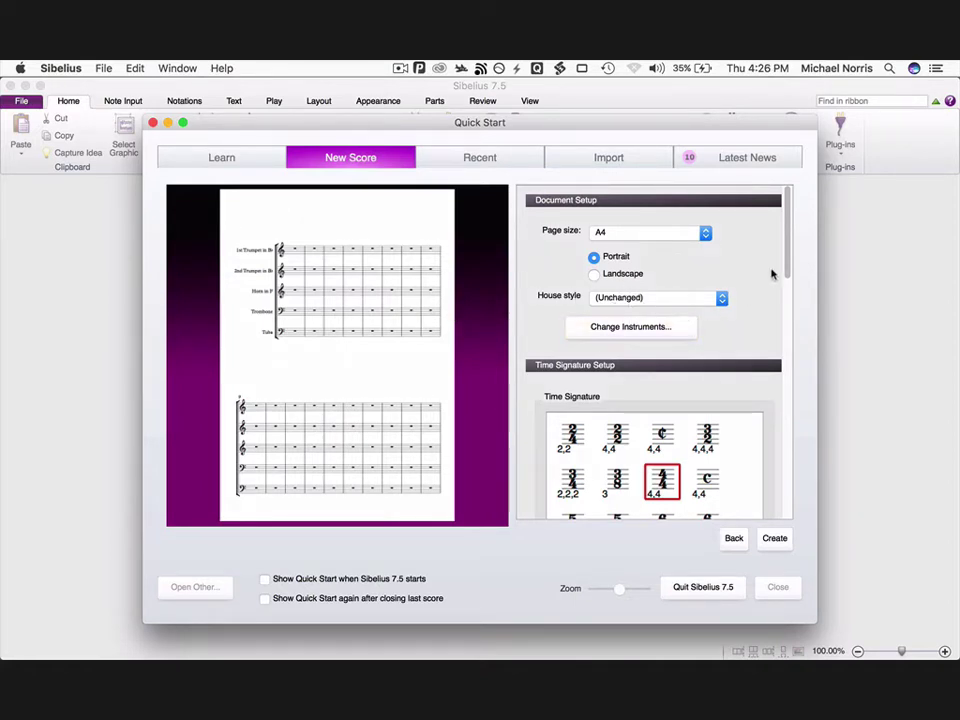
# - Enter tempo text 'Adagio' with a metronome mark of 56
pyautogui.moveTo(786, 266); pyautogui.dragTo(790, 311)
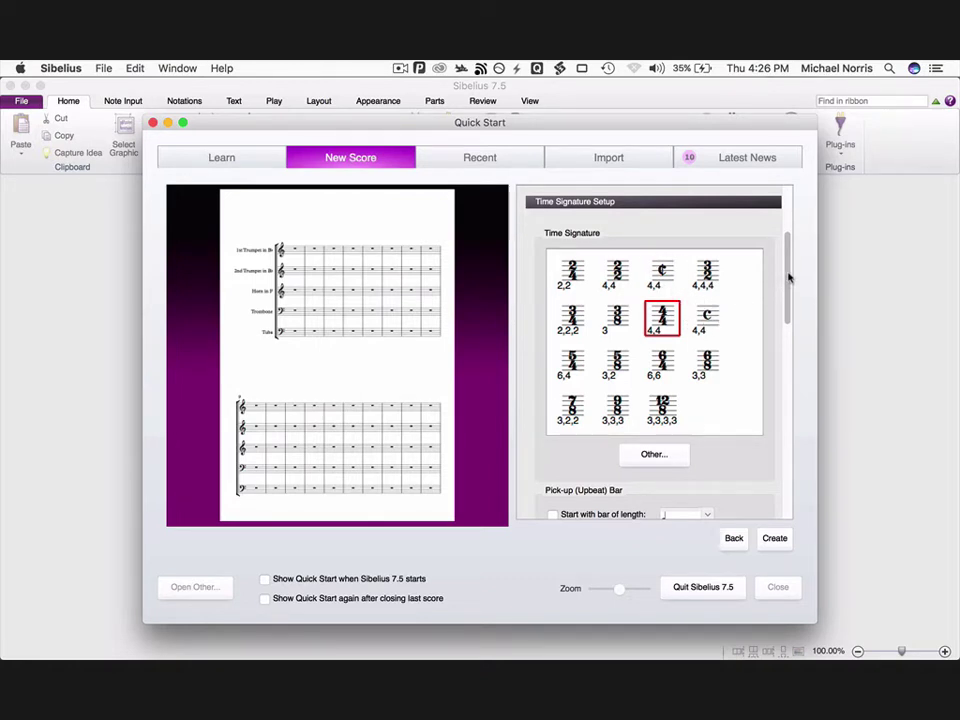
pyautogui.moveTo(789, 278); pyautogui.dragTo(789, 352)
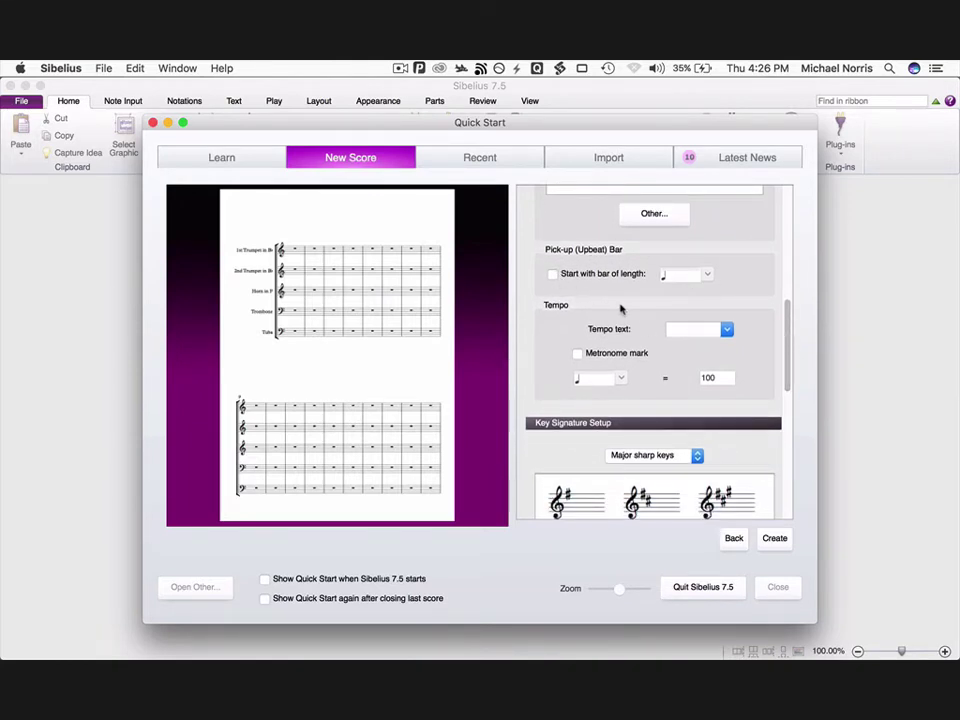
pyautogui.click(676, 327)
pyautogui.write('Adagio')
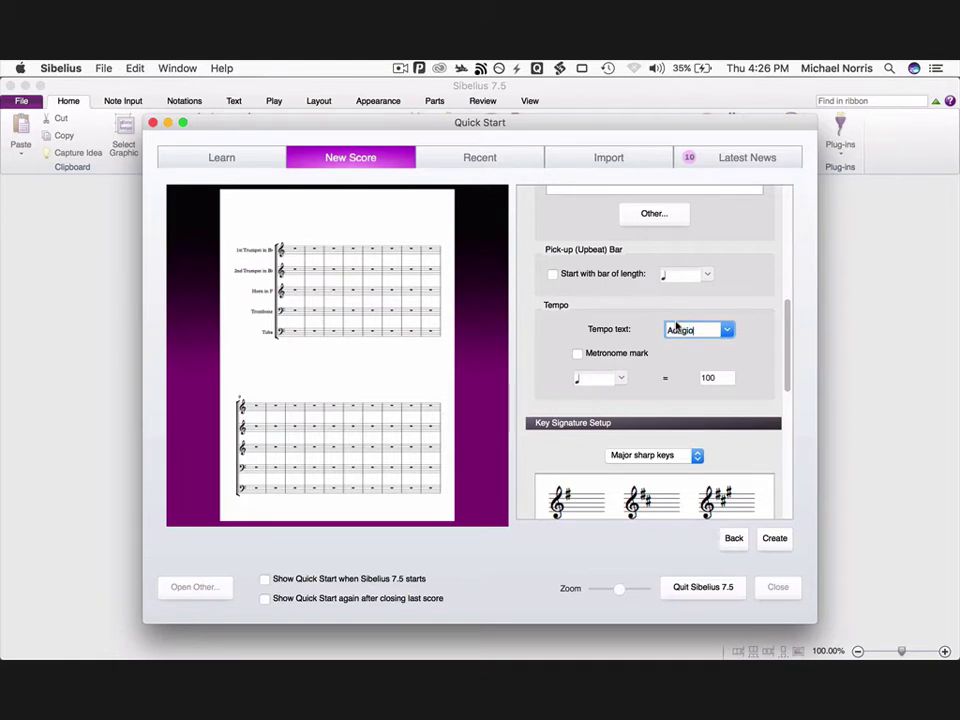
pyautogui.click(577, 354)
pyautogui.click(706, 378)
pyautogui.write('56')
pyautogui.press('Tab')
pyautogui.moveTo(786, 353); pyautogui.dragTo(786, 406)
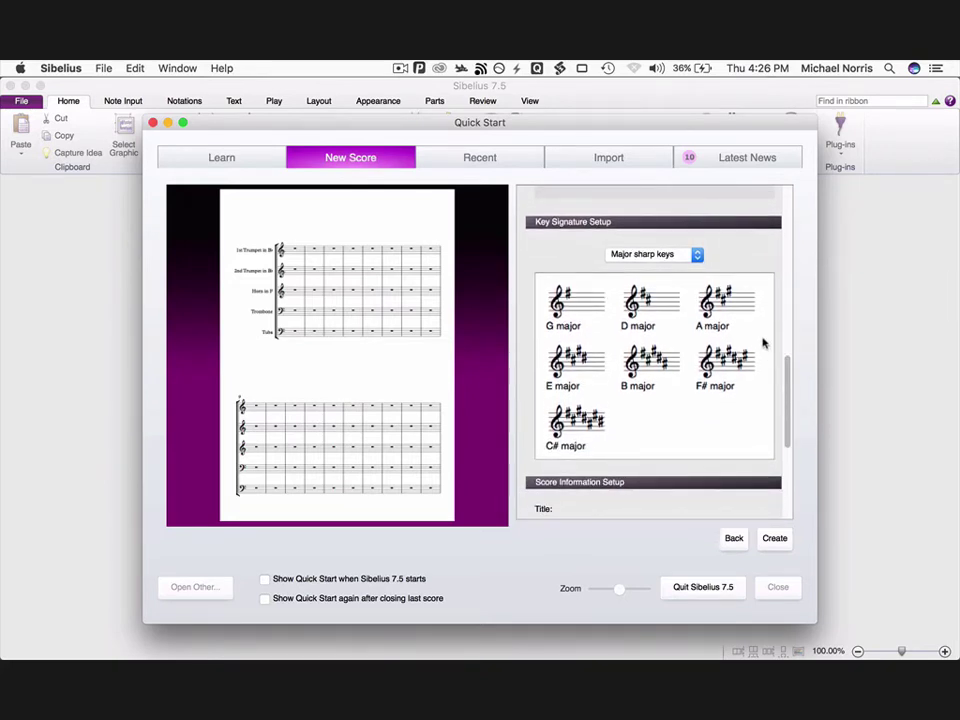
# - Choose no key signature and title the score 'My cool piece'
pyautogui.click(668, 255)
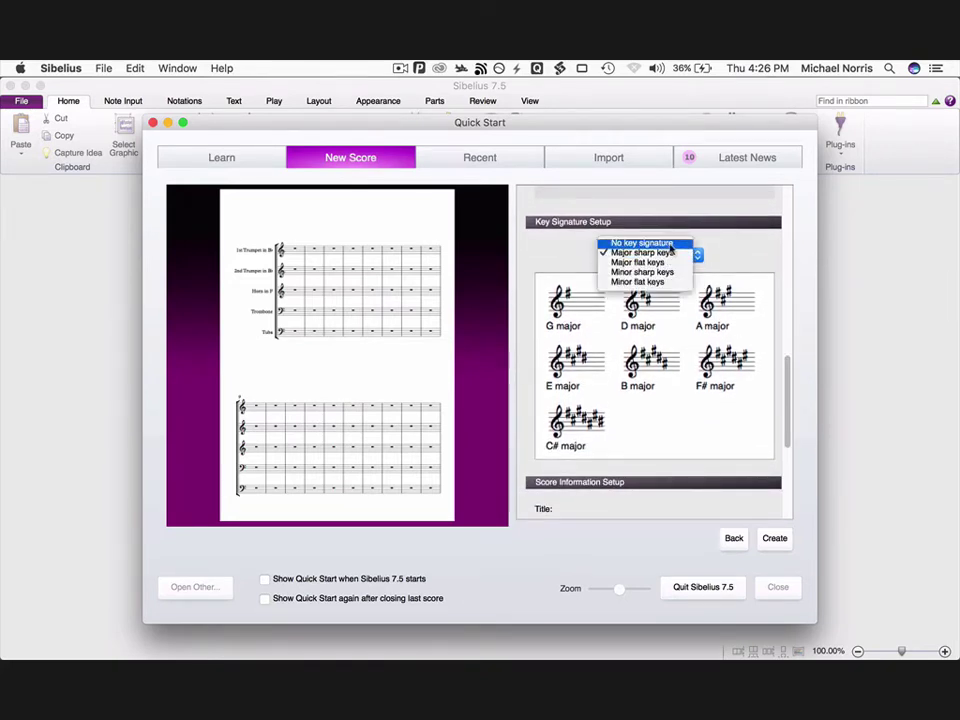
pyautogui.click(670, 243)
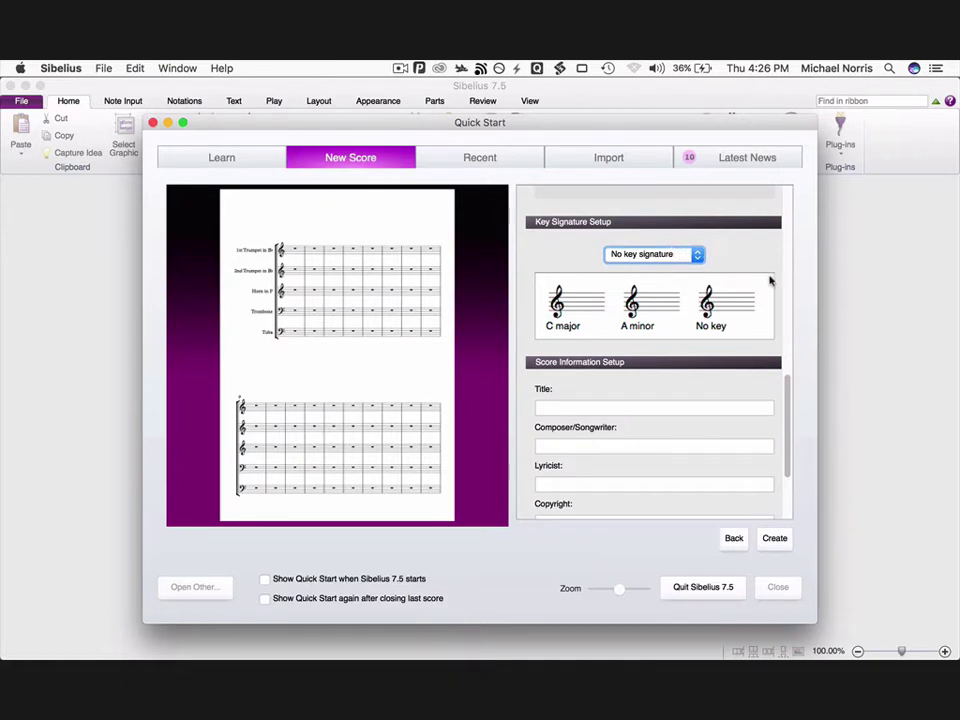
pyautogui.moveTo(786, 394); pyautogui.dragTo(786, 426)
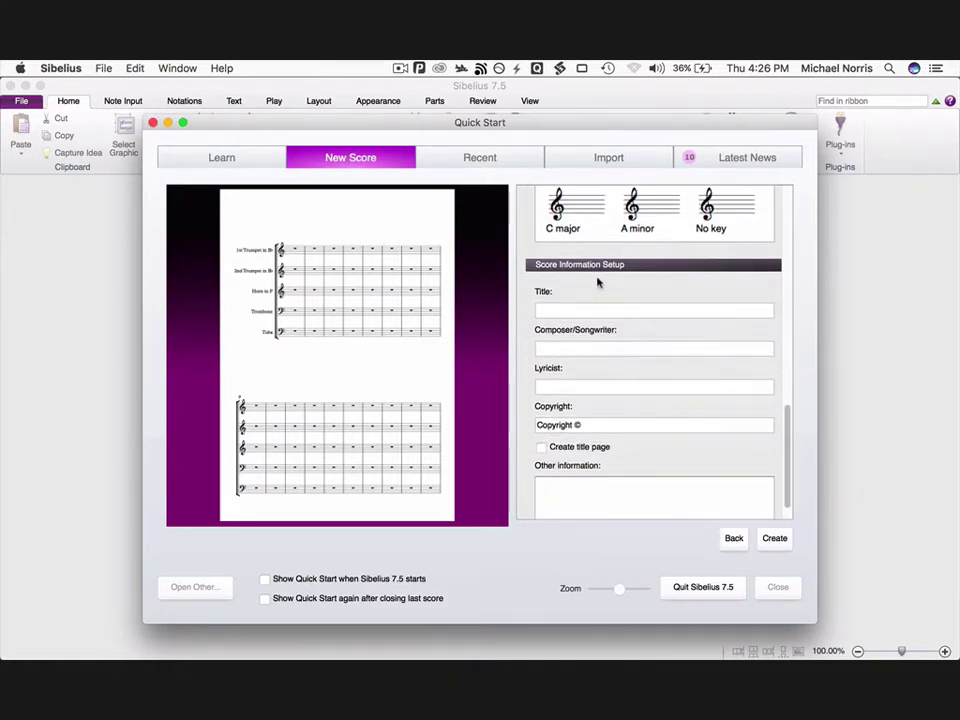
pyautogui.click(597, 307)
pyautogui.write('My coll')
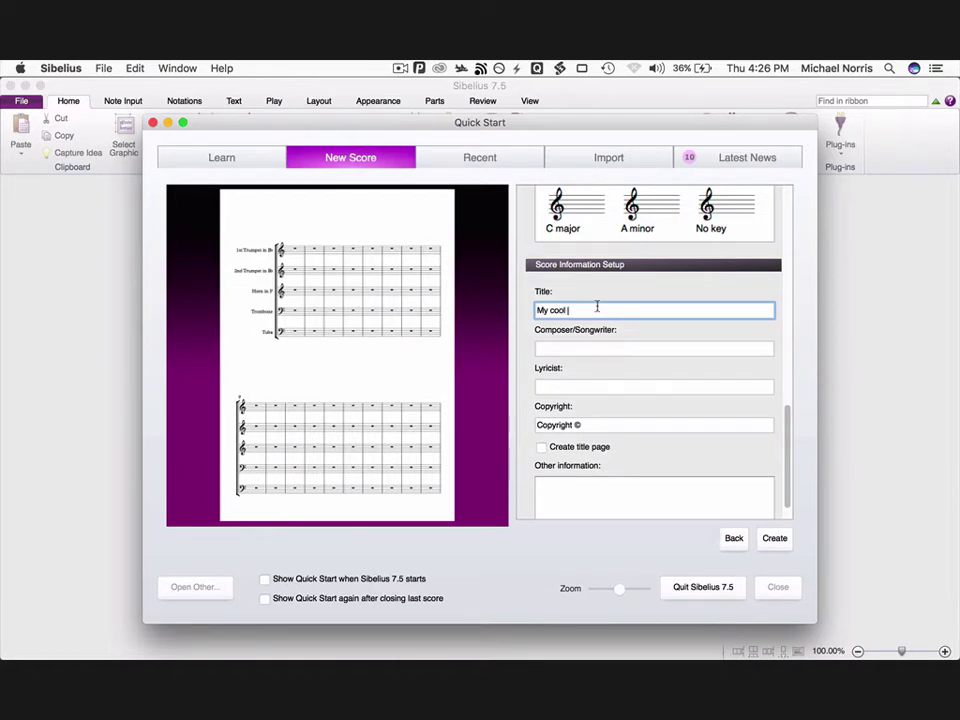
pyautogui.write(' piece')
pyautogui.press('Tab')
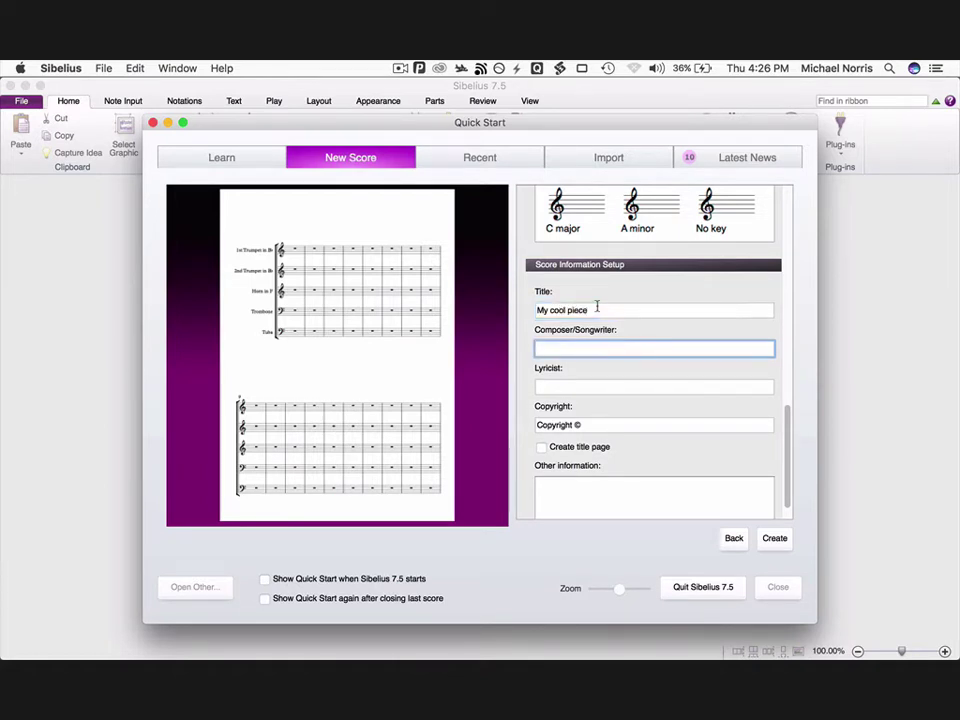
# - Enter the composer's name and add a 2017 copyright line
pyautogui.write('MICHAEL NORRIS')
pyautogui.press('Tab')
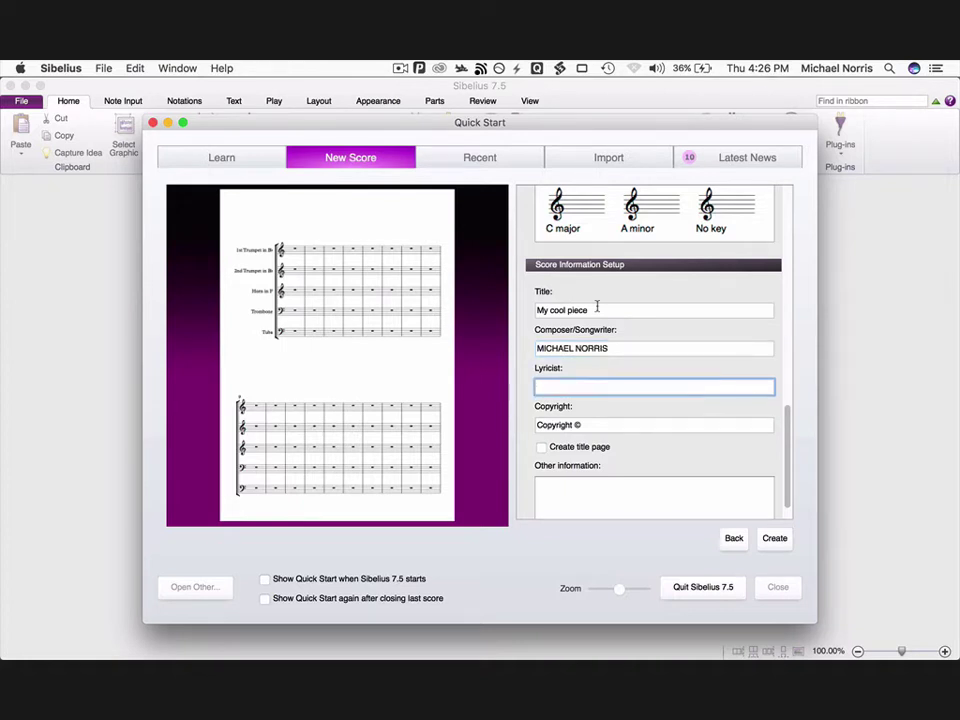
pyautogui.press('Tab')
pyautogui.press('Right')
pyautogui.write('20')
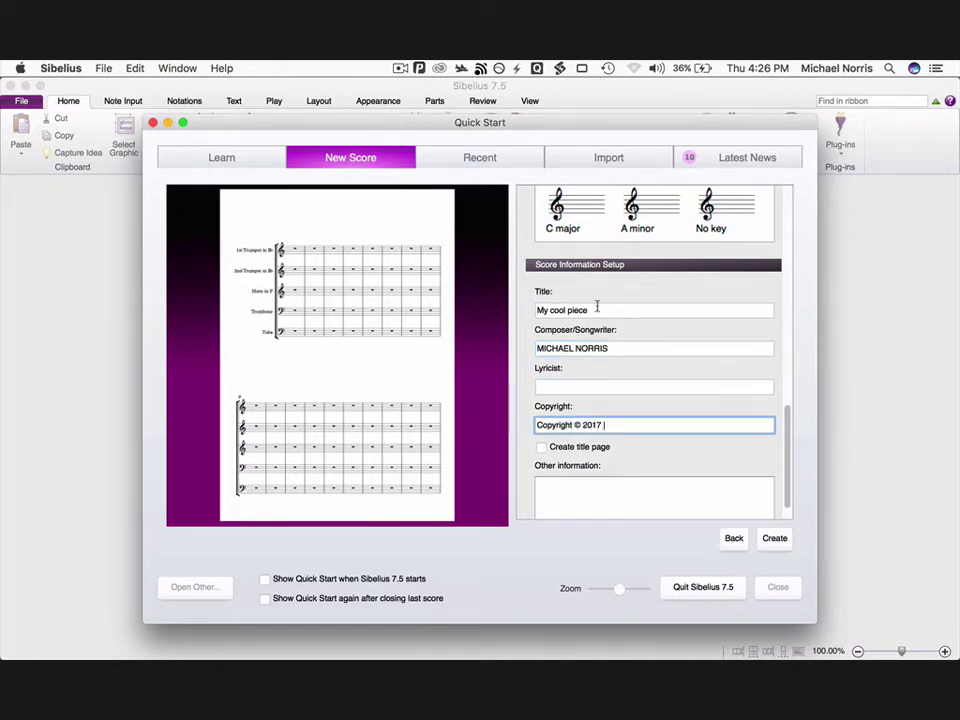
pyautogui.write('17 Michael Norris')
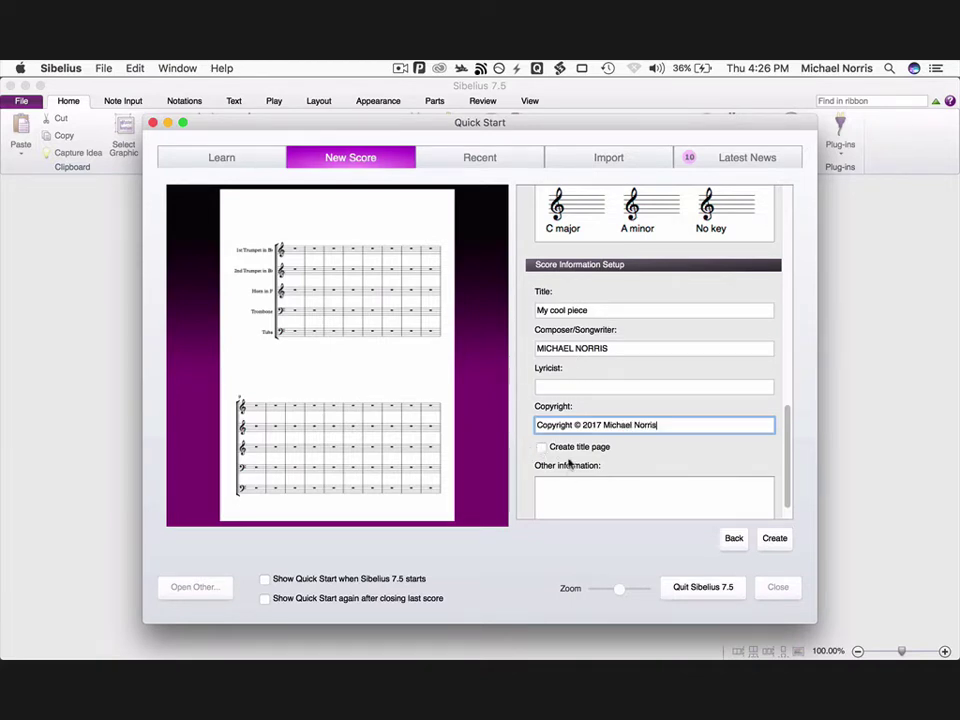
# - Include a title page and create the score
pyautogui.click(541, 448)
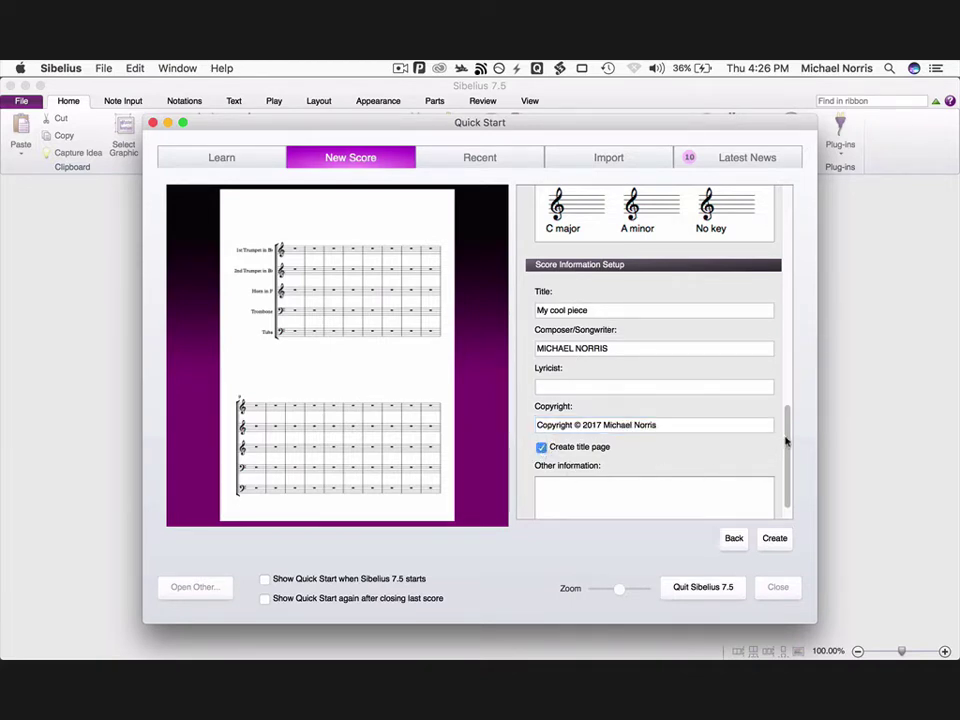
pyautogui.moveTo(785, 450); pyautogui.dragTo(787, 474)
pyautogui.click(774, 538)
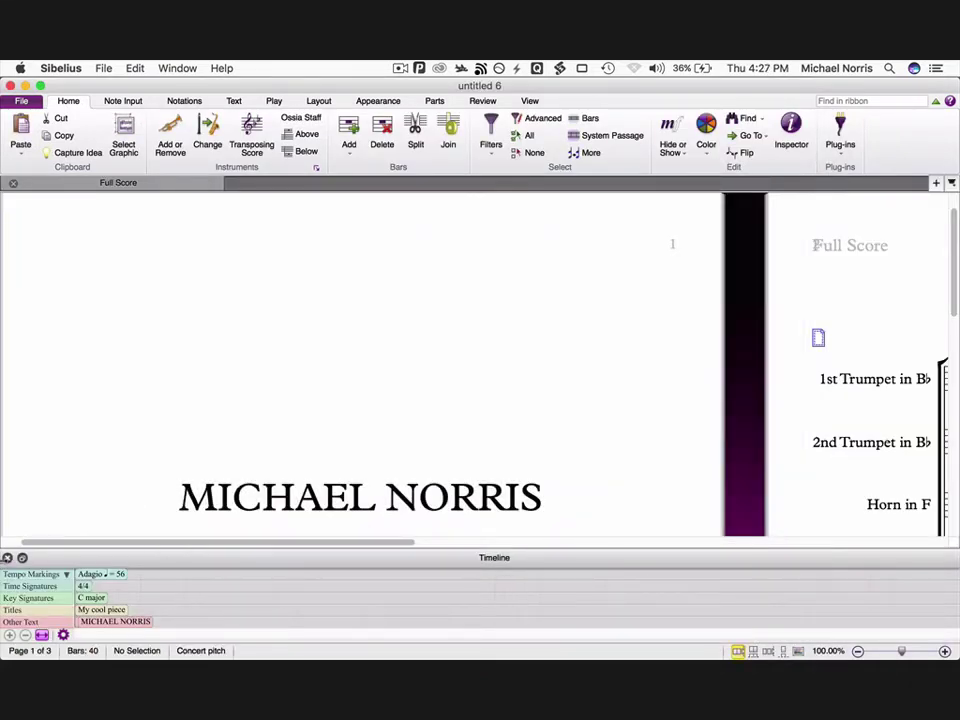
# - Close the timeline and zoom out to 50%, centring the first music page beside the title page
pyautogui.click(7, 557)
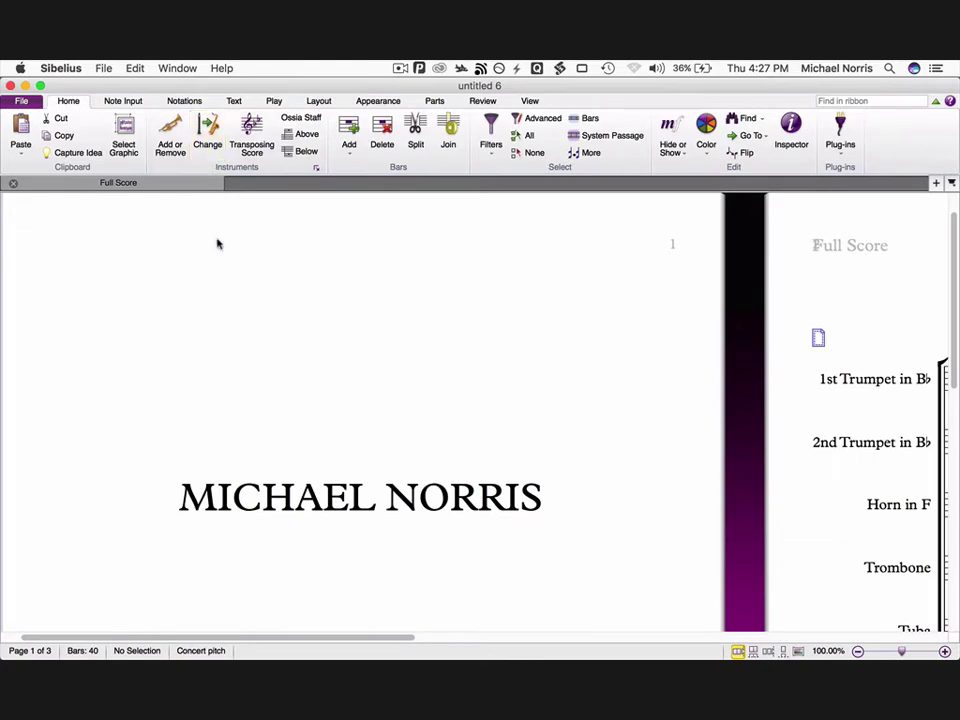
pyautogui.scroll(-2, 280, 367)
pyautogui.scroll(-4, 280, 367)
pyautogui.scroll(2, 279, 368)
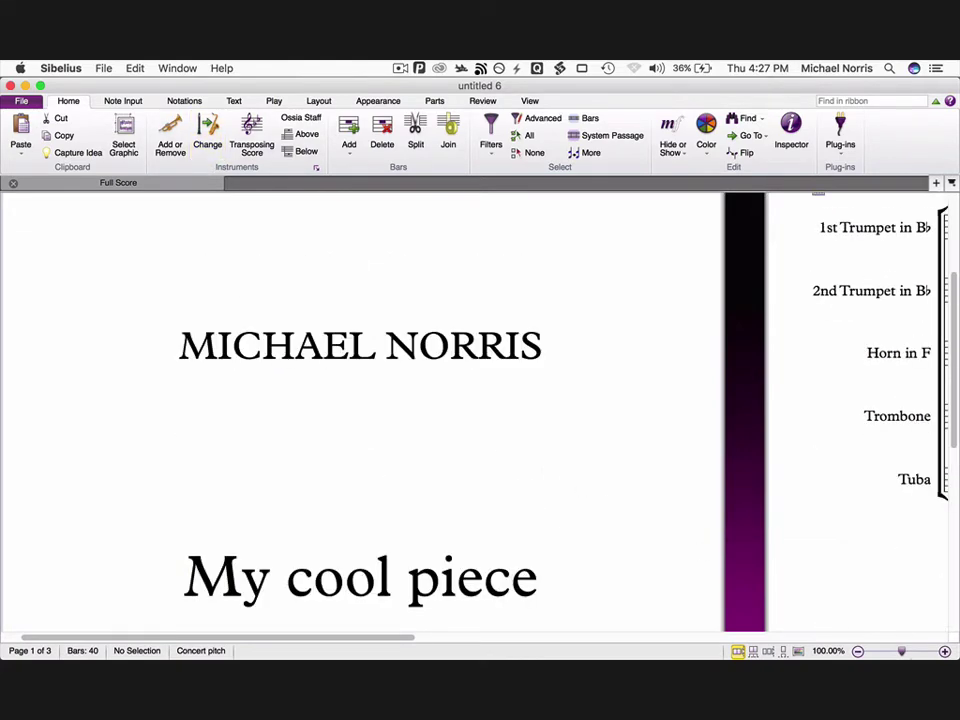
pyautogui.click(857, 651)
pyautogui.click(857, 651)
pyautogui.click(857, 651)
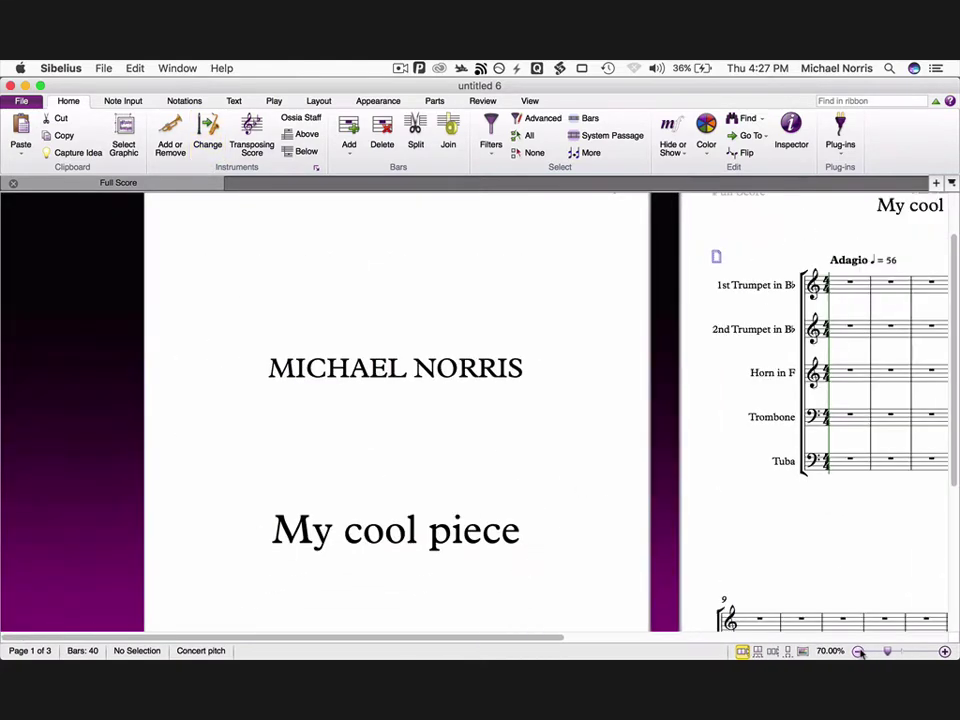
pyautogui.click(857, 651)
pyautogui.click(857, 651)
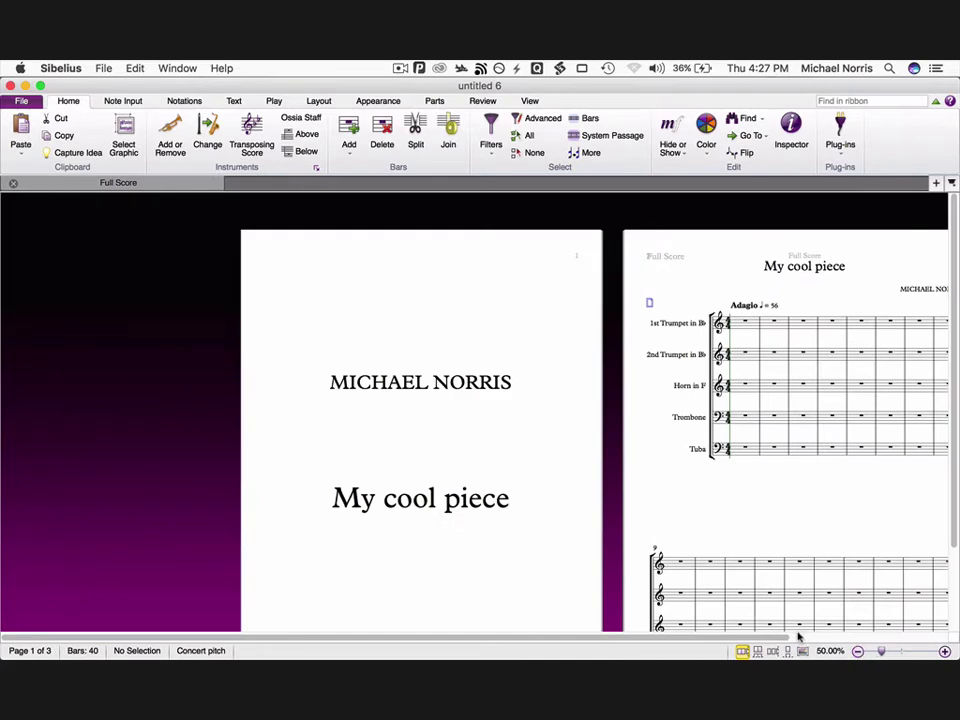
pyautogui.hscroll(6, 784, 636)
pyautogui.hscroll(1, 889, 645)
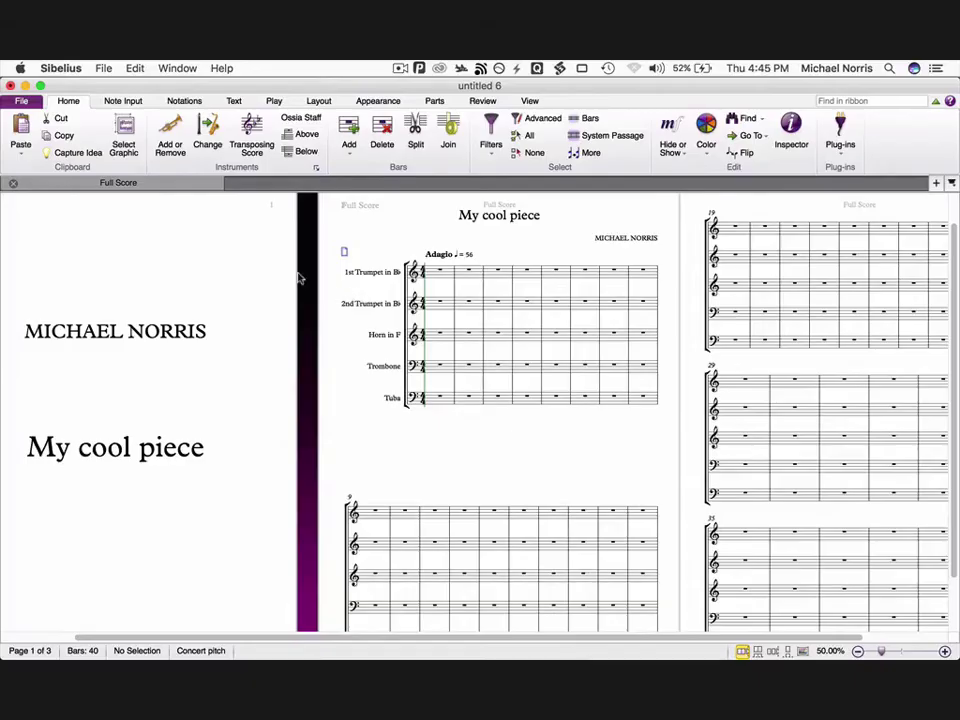
# - In Layout > Document Setup, change the staff size from 7.0 to 5.6 mm
pyautogui.click(316, 101)
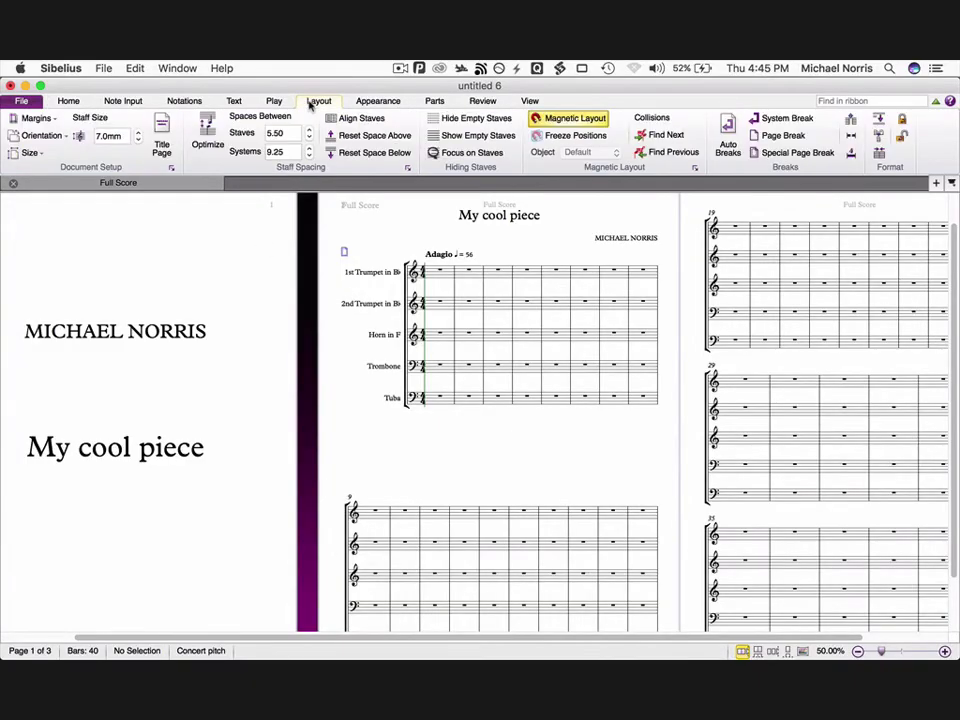
pyautogui.click(172, 169)
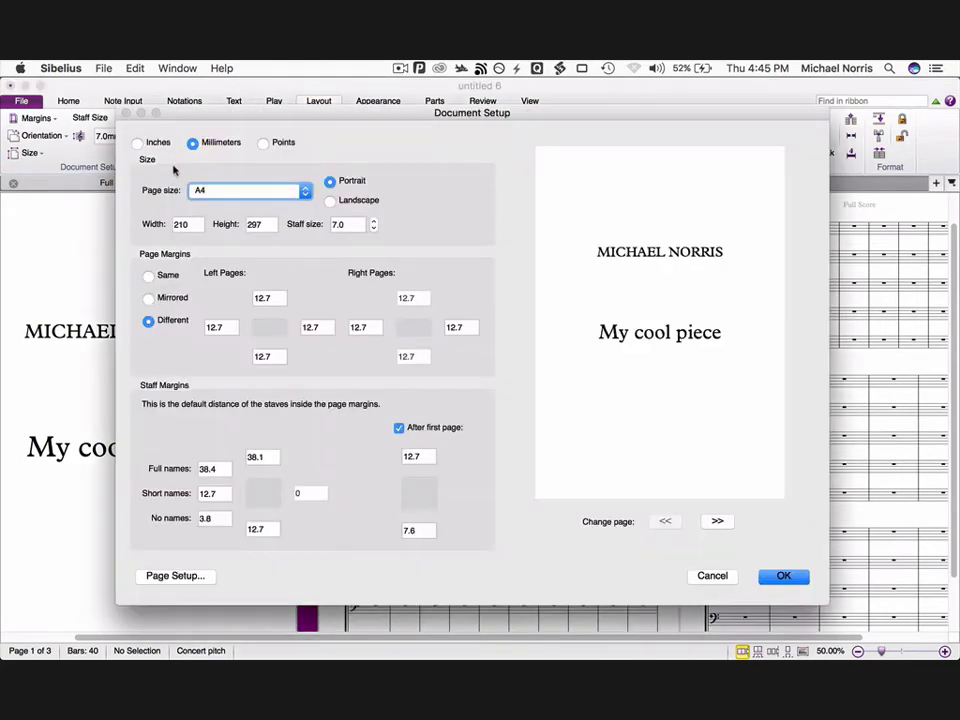
pyautogui.click(717, 521)
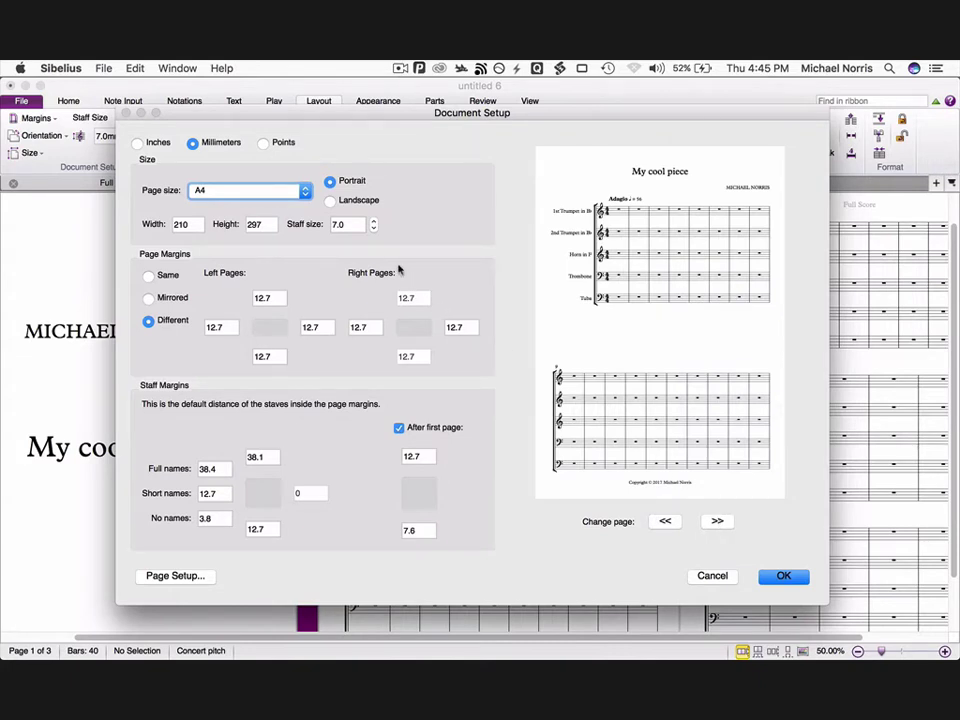
pyautogui.press('Tab')
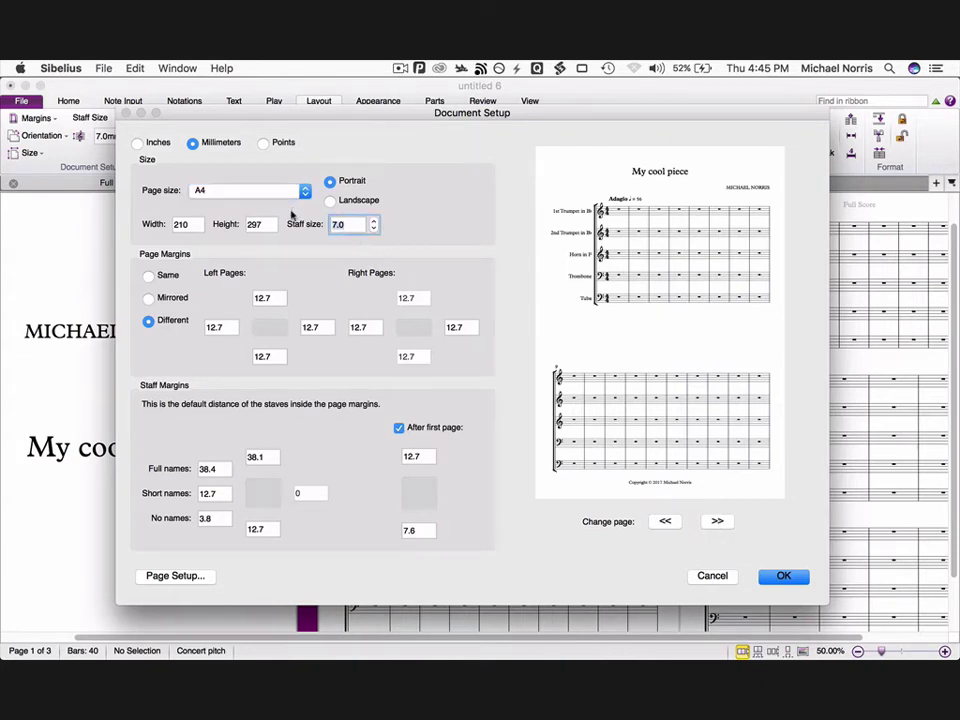
pyautogui.write('5.6')
pyautogui.press('Tab')
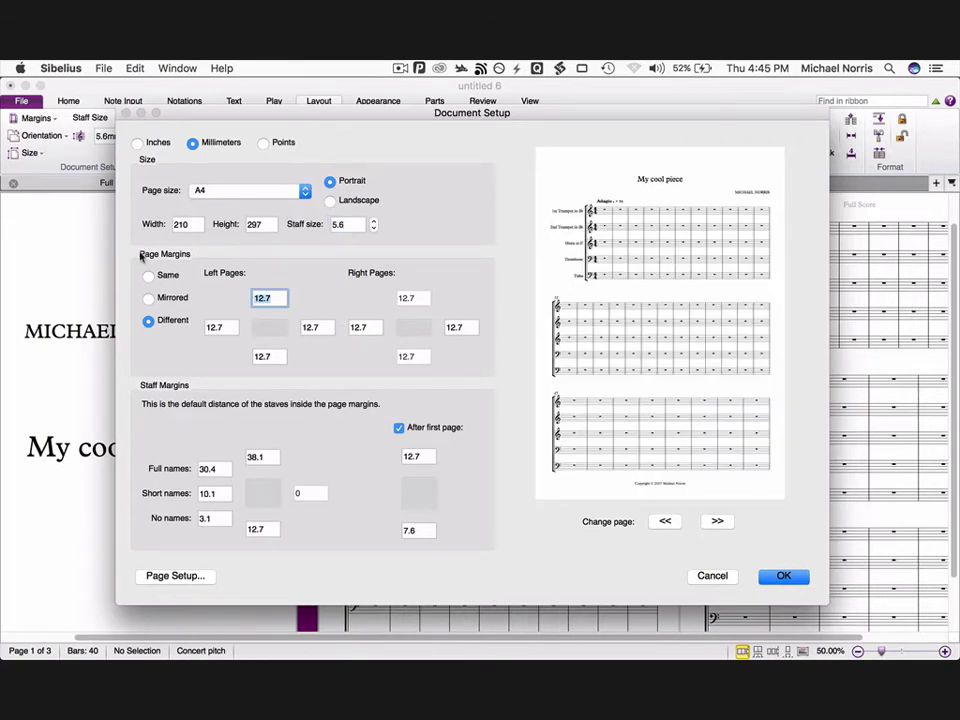
# - Use the same margins on all pages: 15 top, 12 left and right, 8 bottom
pyautogui.click(149, 277)
pyautogui.moveTo(281, 297); pyautogui.dragTo(257, 293)
pyautogui.write('15')
pyautogui.press('Tab')
pyautogui.write('1')
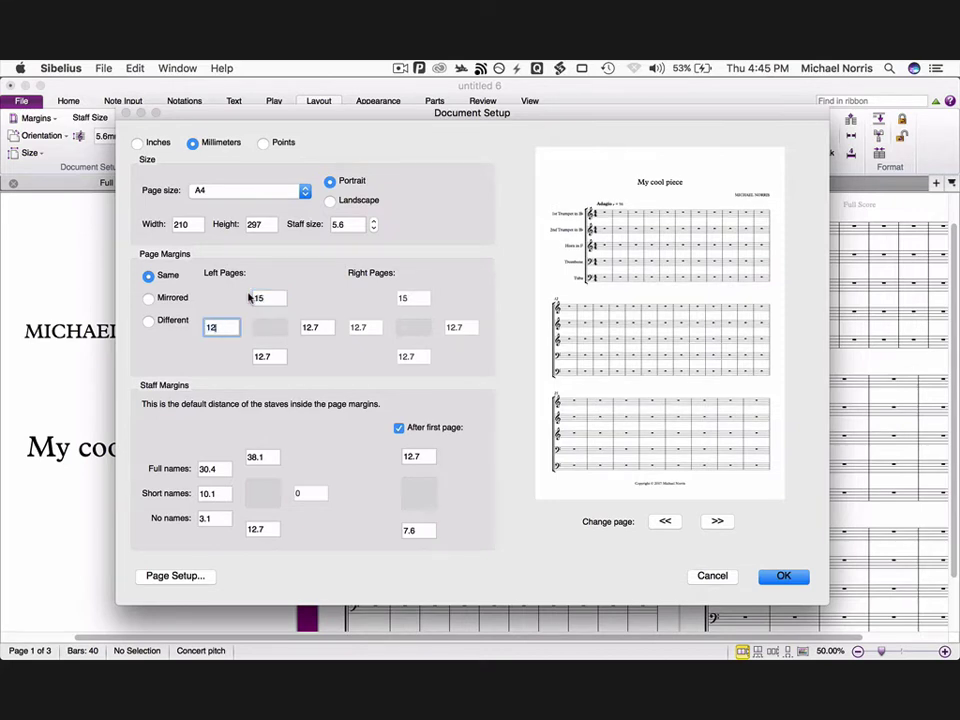
pyautogui.press('Tab')
pyautogui.write('12')
pyautogui.press('Tab')
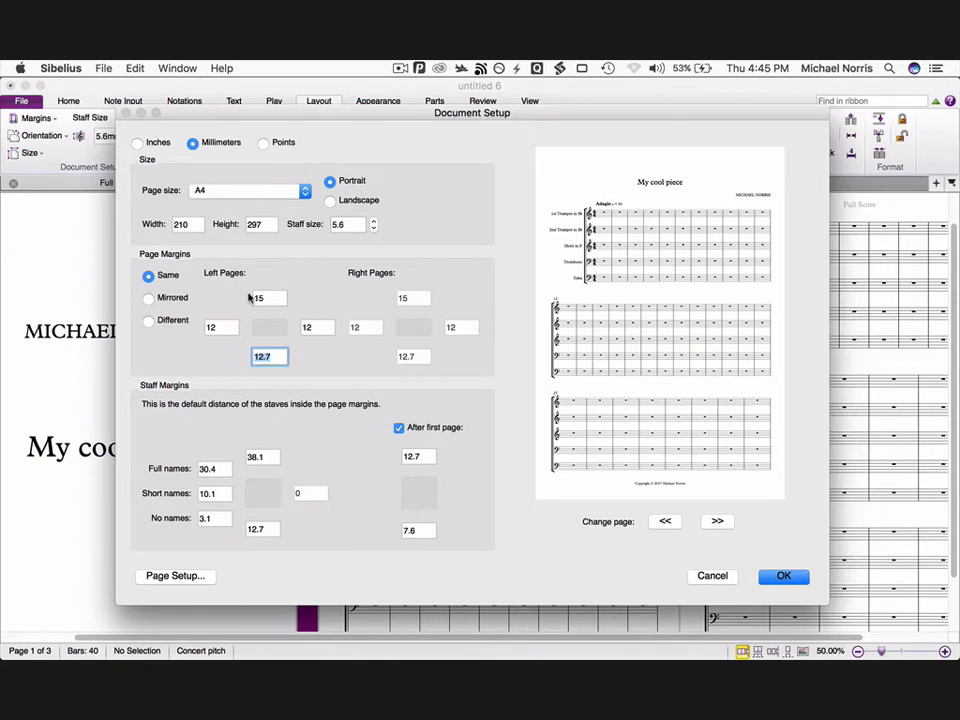
pyautogui.write('8')
pyautogui.press('Tab')
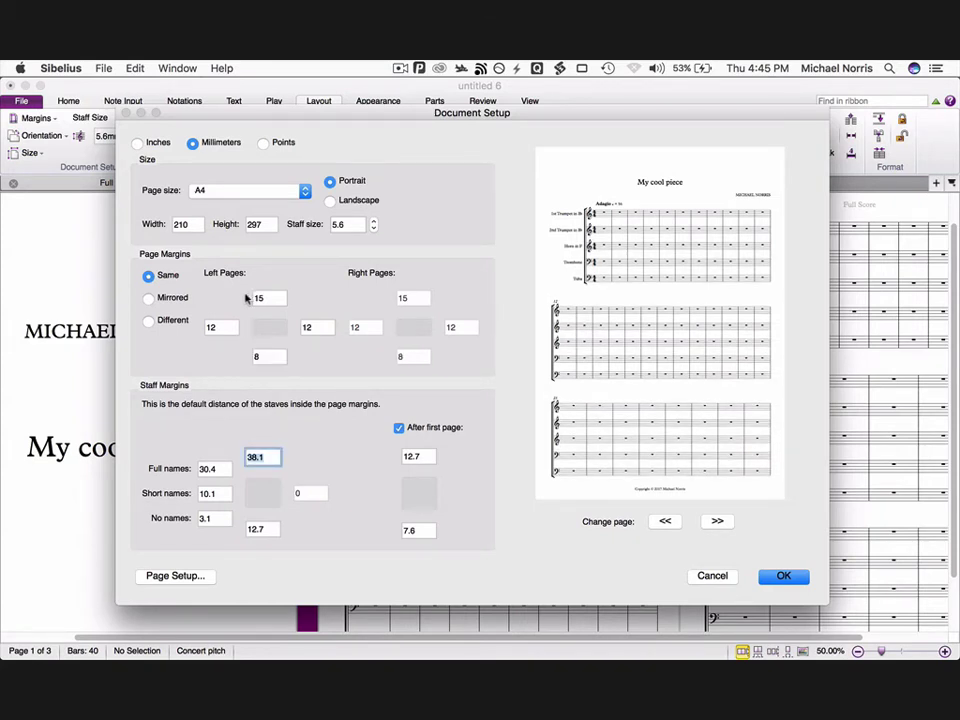
# - Set staff margins to 25 and 5, and 8 and 5 after the first page
pyautogui.write('25')
pyautogui.click(272, 530)
pyautogui.doubleClick(272, 530)
pyautogui.write('5')
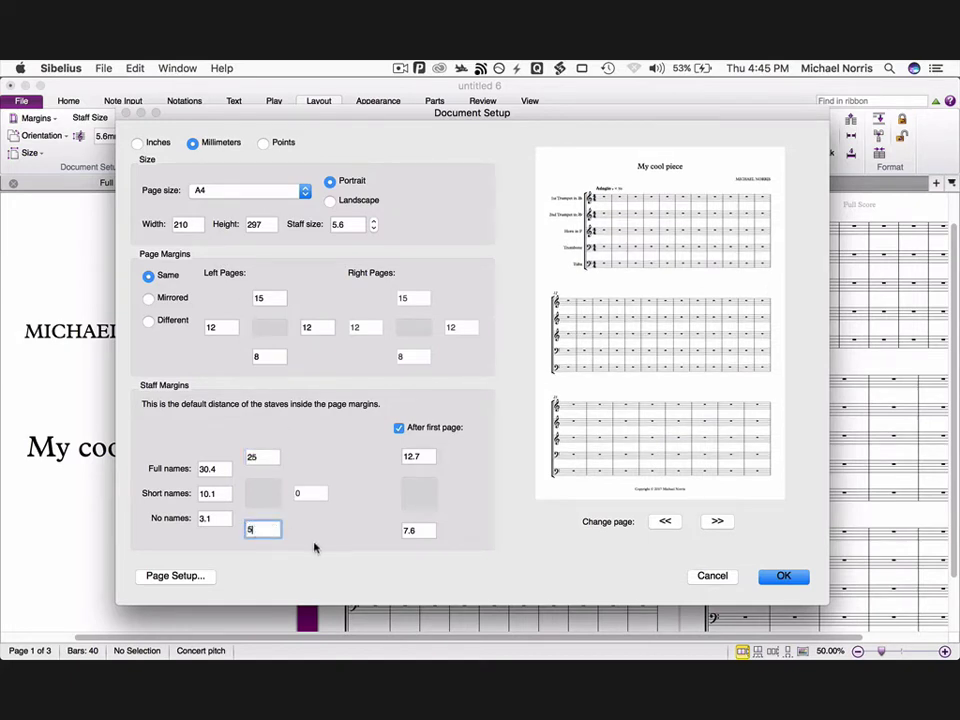
pyautogui.press('Tab')
pyautogui.write('8')
pyautogui.press('Tab')
pyautogui.write('5')
pyautogui.press('Tab')
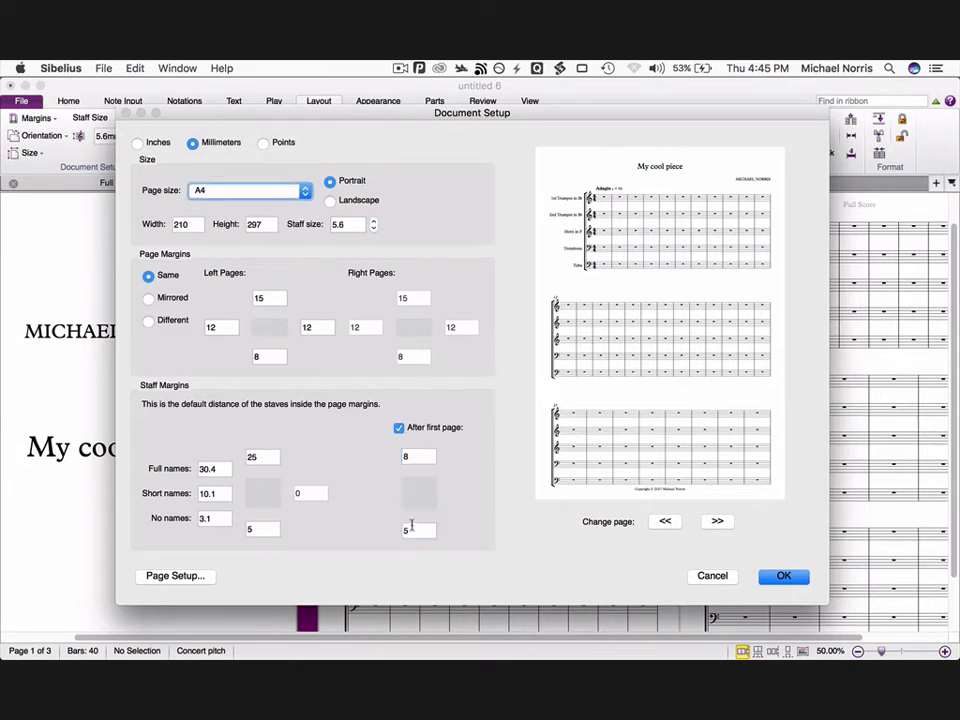
# - Enter instrument-name indents of 15 full names, 5 short names and 2 no names
pyautogui.click(211, 469)
pyautogui.write('15')
pyautogui.press('Tab')
pyautogui.write('5')
pyautogui.press('Tab')
pyautogui.write('2')
pyautogui.press('Tab')
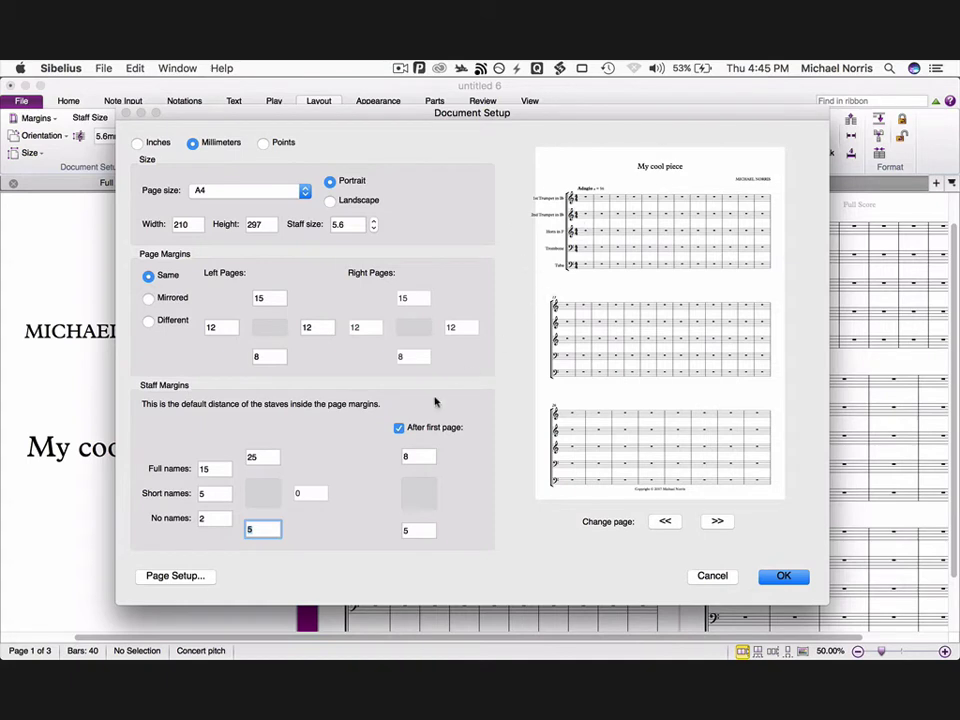
# - Revise the full-names indent to 30 and apply the Document Setup changes
pyautogui.click(200, 469)
pyautogui.write('25')
pyautogui.press('Tab')
pyautogui.hotkey('shift', 'Tab')
pyautogui.write('30')
pyautogui.click(214, 492)
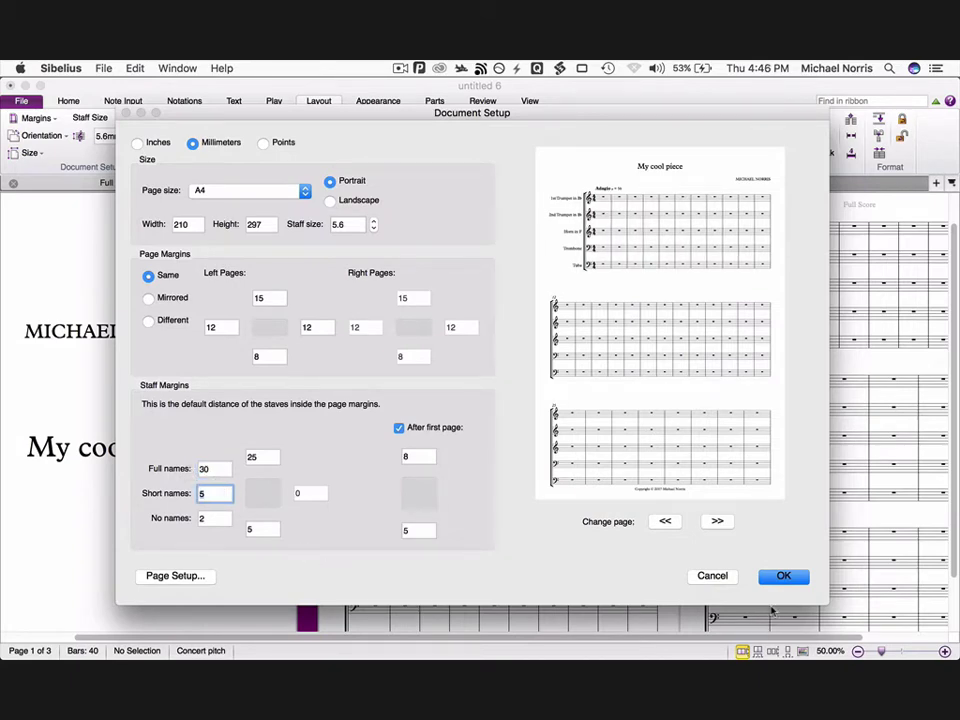
pyautogui.click(782, 578)
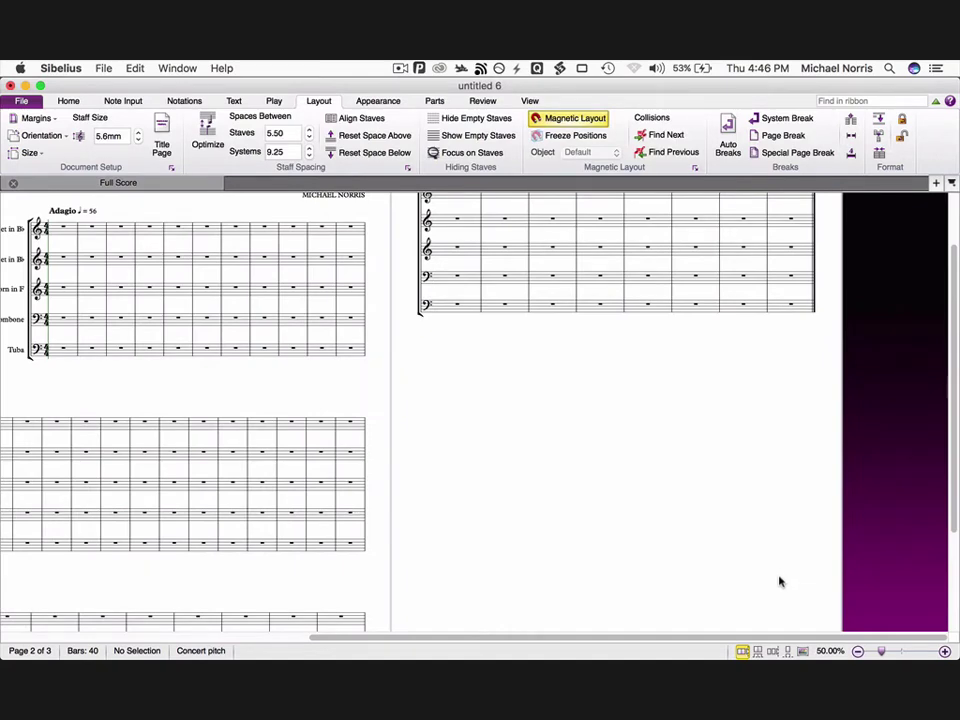
# - On the Layout tab, set 7 spaces between staves and 15 spaces between systems
pyautogui.moveTo(429, 388); pyautogui.dragTo(568, 457)
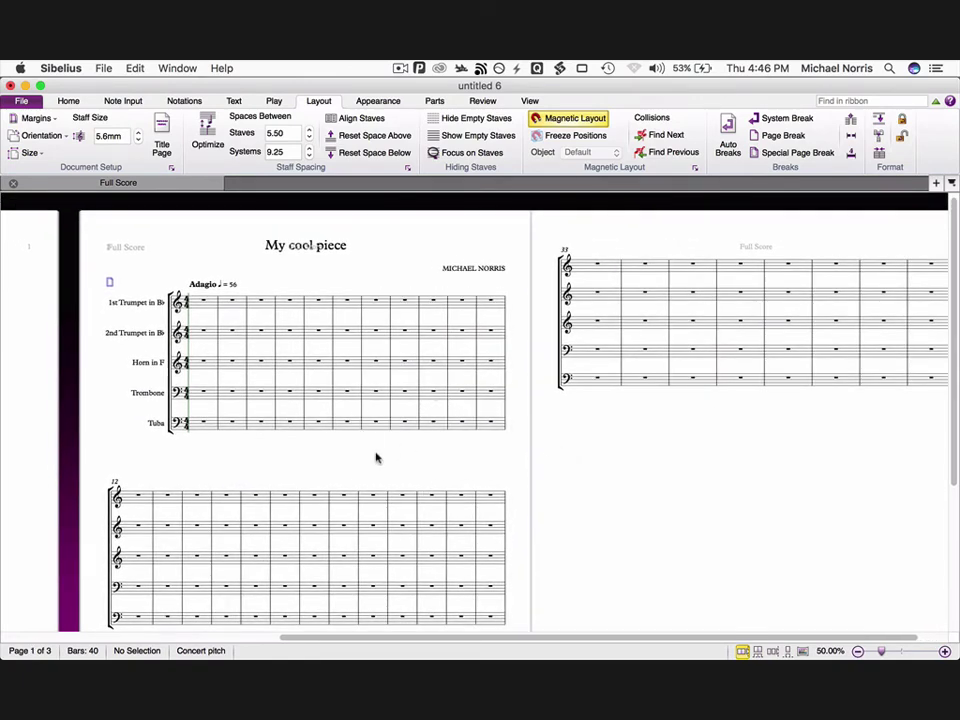
pyautogui.moveTo(480, 474); pyautogui.dragTo(519, 355)
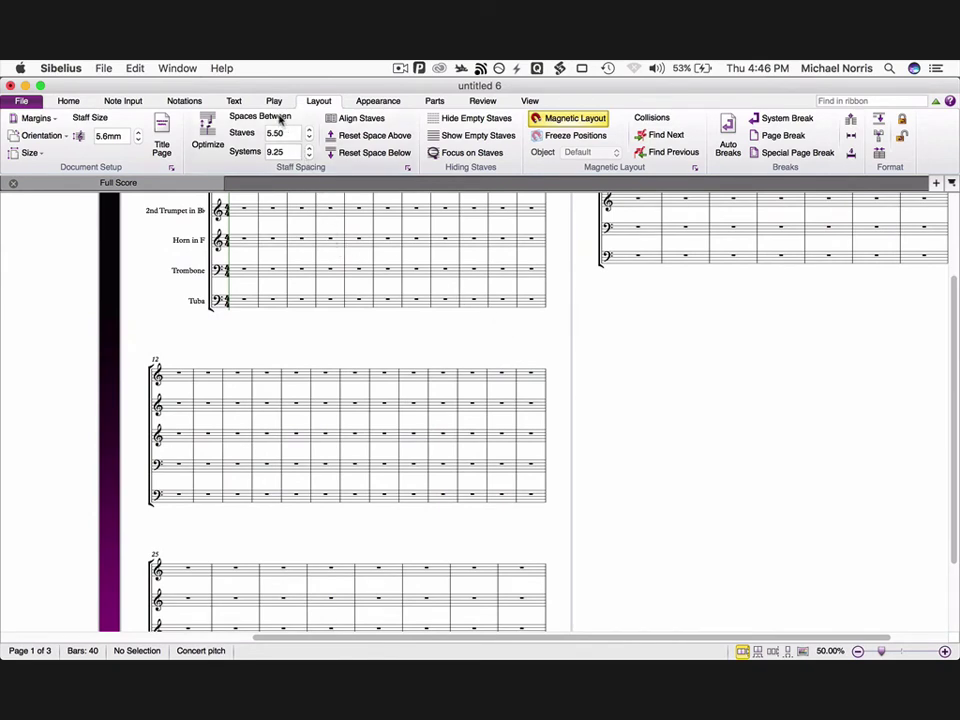
pyautogui.moveTo(283, 133); pyautogui.dragTo(258, 133)
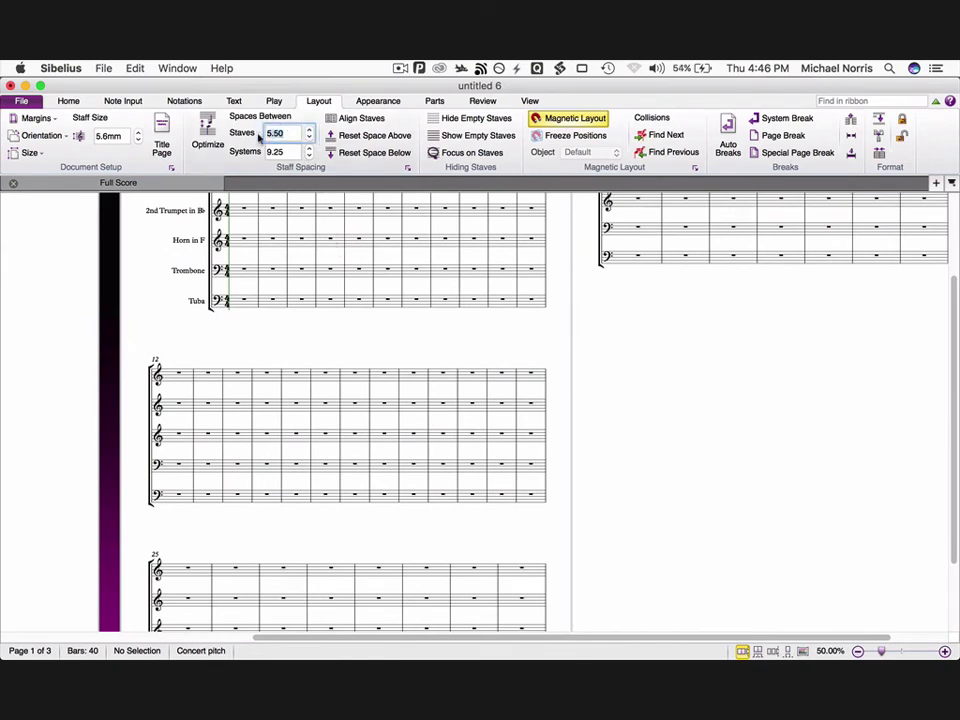
pyautogui.write('7')
pyautogui.press('Return')
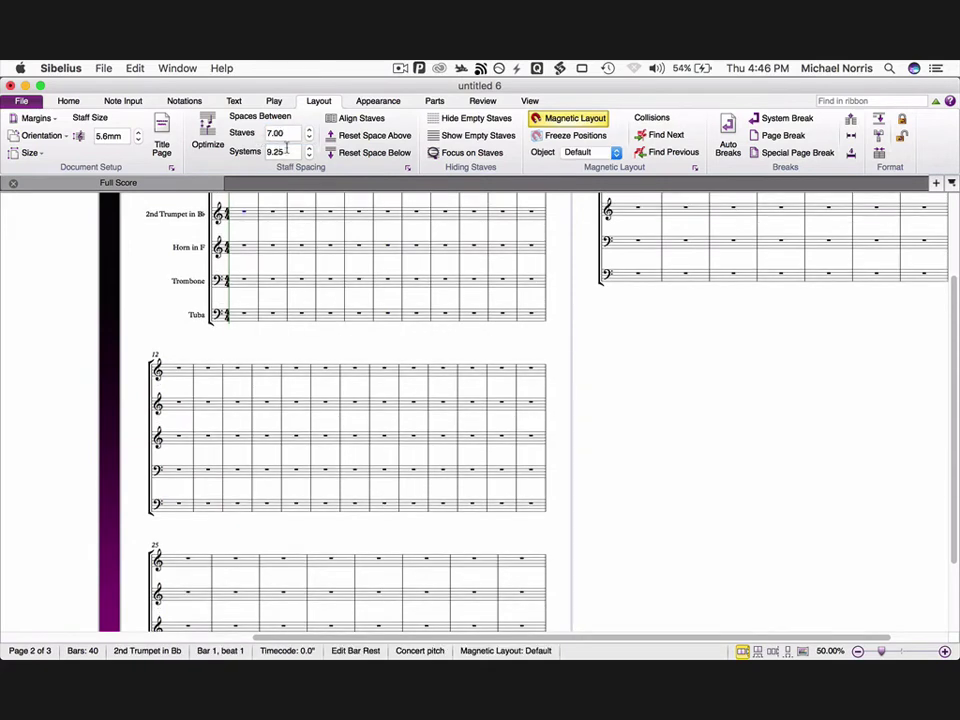
pyautogui.moveTo(287, 152); pyautogui.dragTo(266, 152)
pyautogui.write('15')
pyautogui.press('Return')
pyautogui.scroll(3, 298, 333)
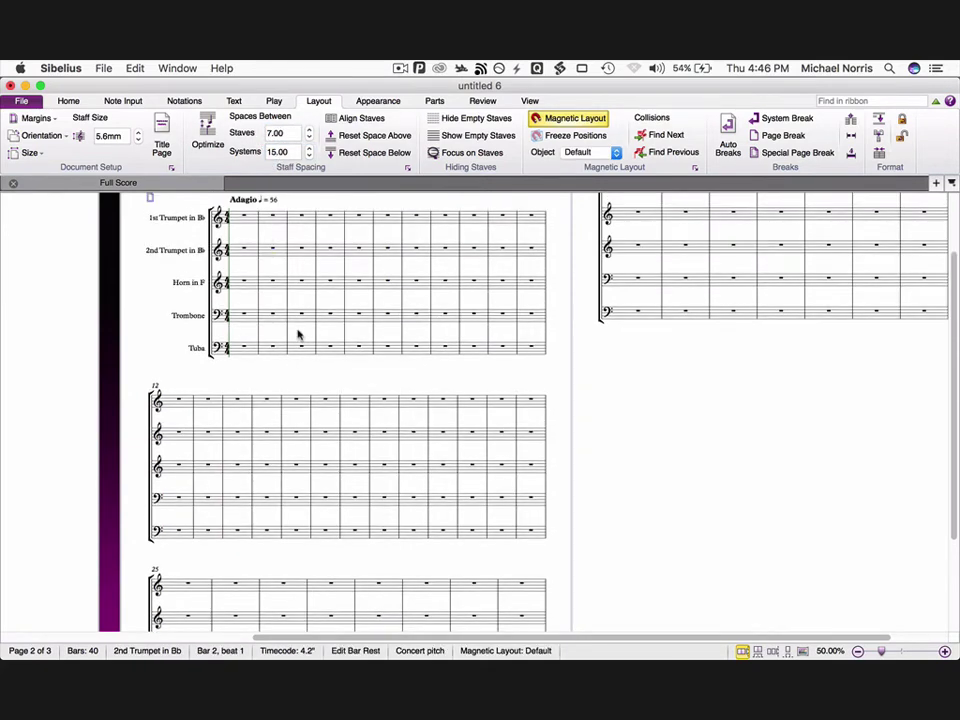
pyautogui.scroll(-5, 299, 333)
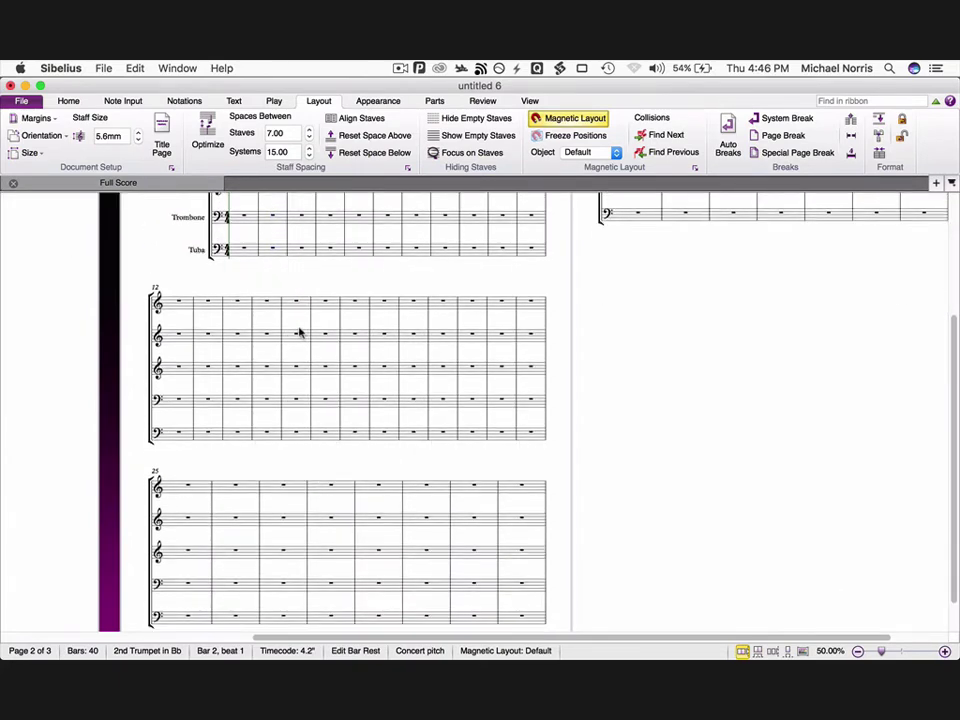
pyautogui.scroll(-3, 299, 333)
pyautogui.scroll(5, 299, 333)
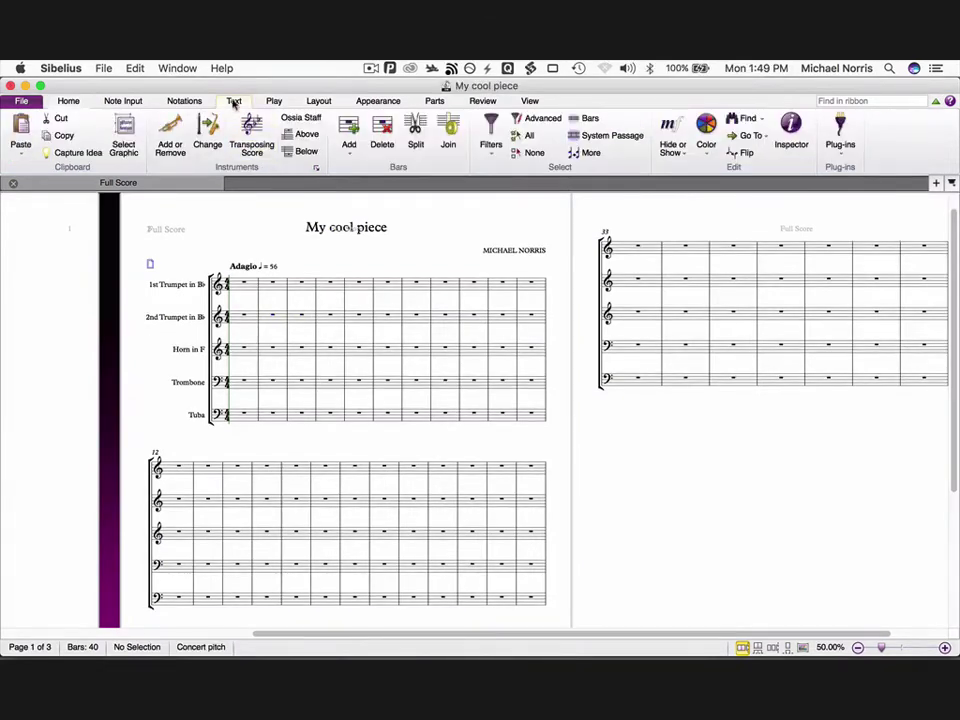
# - Use Edit All Fonts to set the main text font to Times New Roman
pyautogui.click(233, 101)
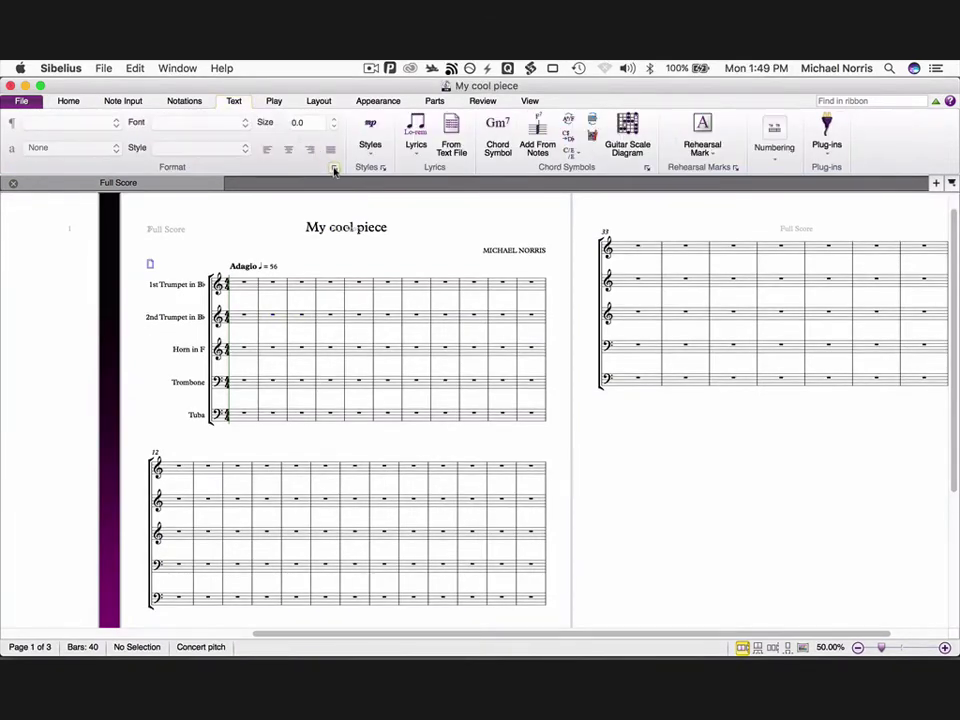
pyautogui.click(334, 170)
pyautogui.click(404, 279)
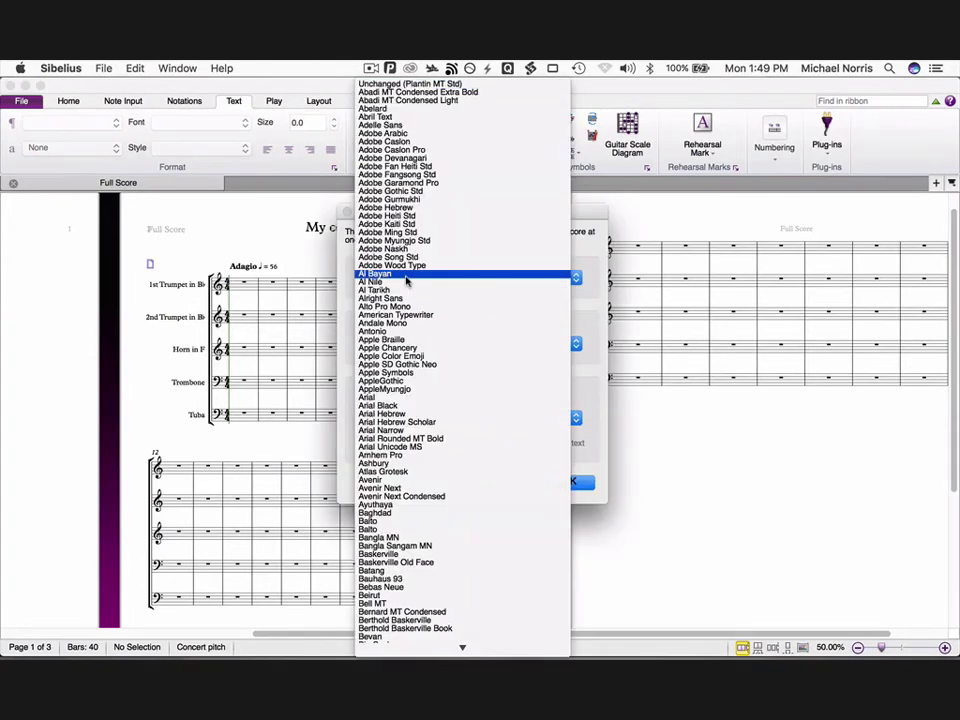
pyautogui.write('Times')
pyautogui.press('Down')
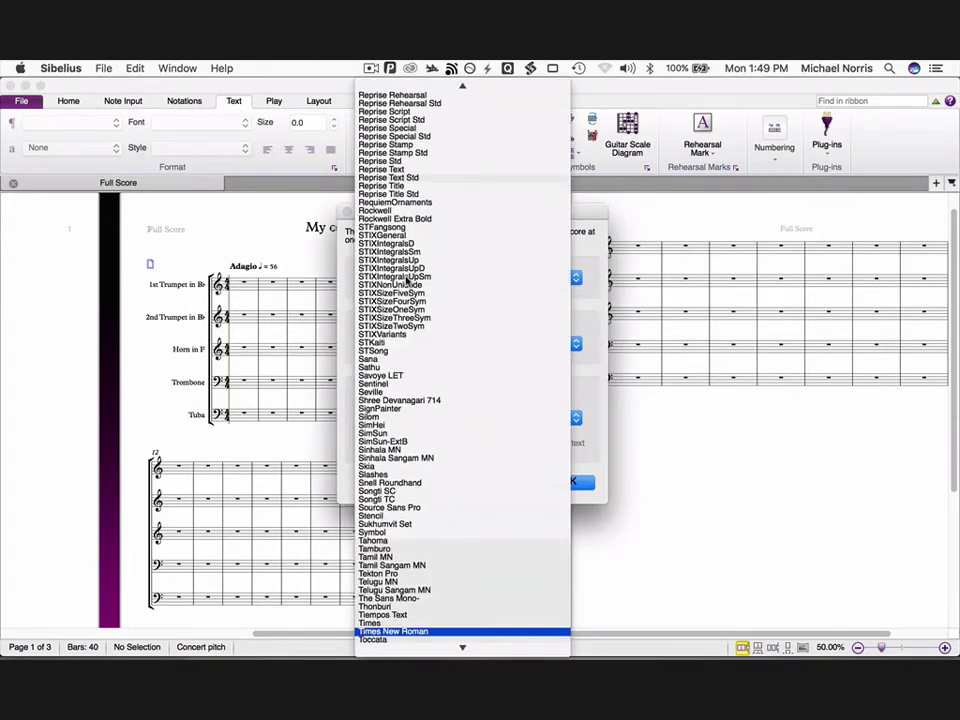
pyautogui.press('Return')
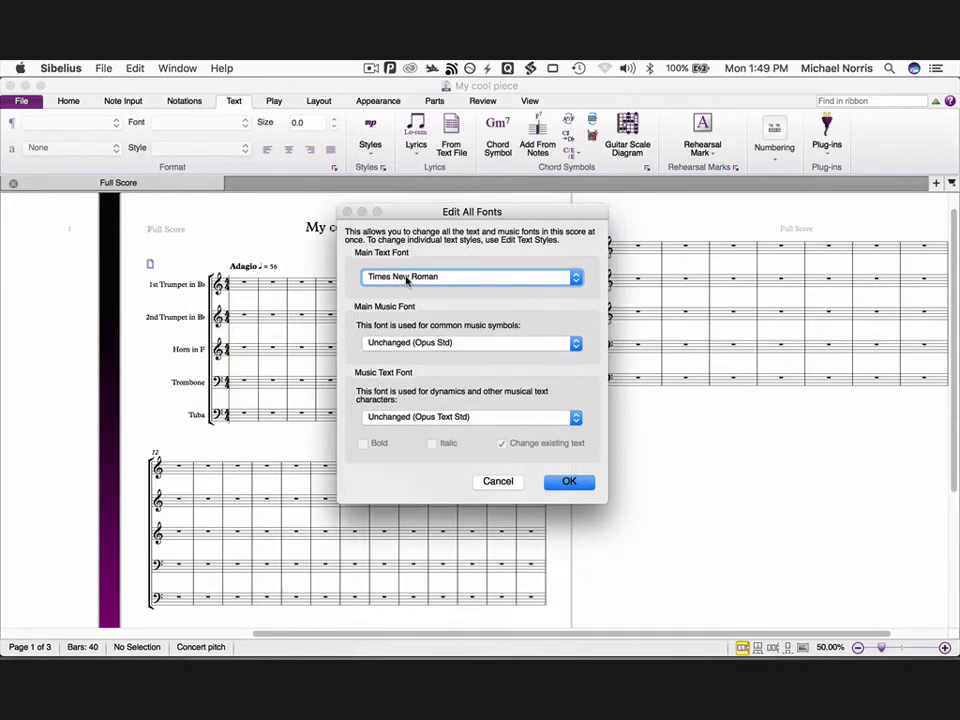
pyautogui.click(568, 482)
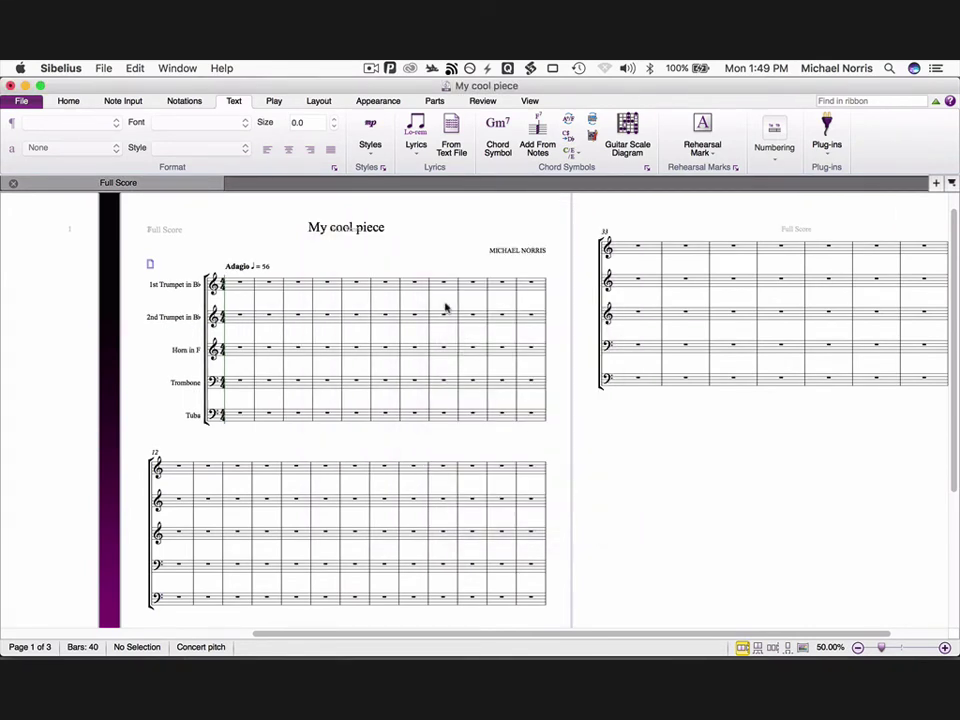
# - In Edit Text Styles, select the Tuplets style for editing
pyautogui.click(381, 170)
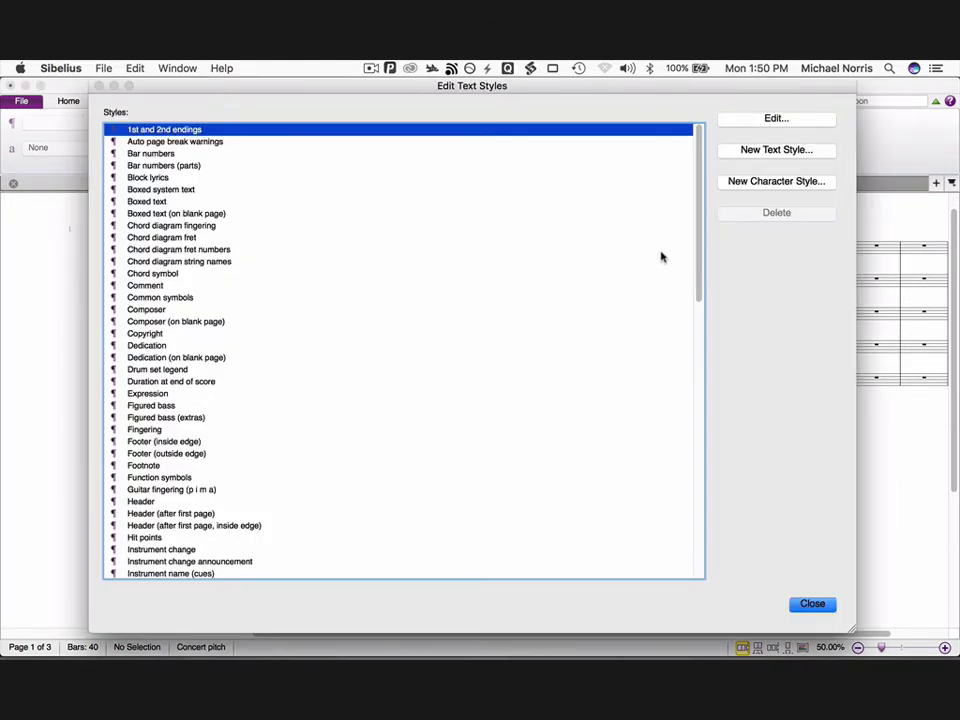
pyautogui.scroll(-3, 687, 304)
pyautogui.scroll(-15, 687, 304)
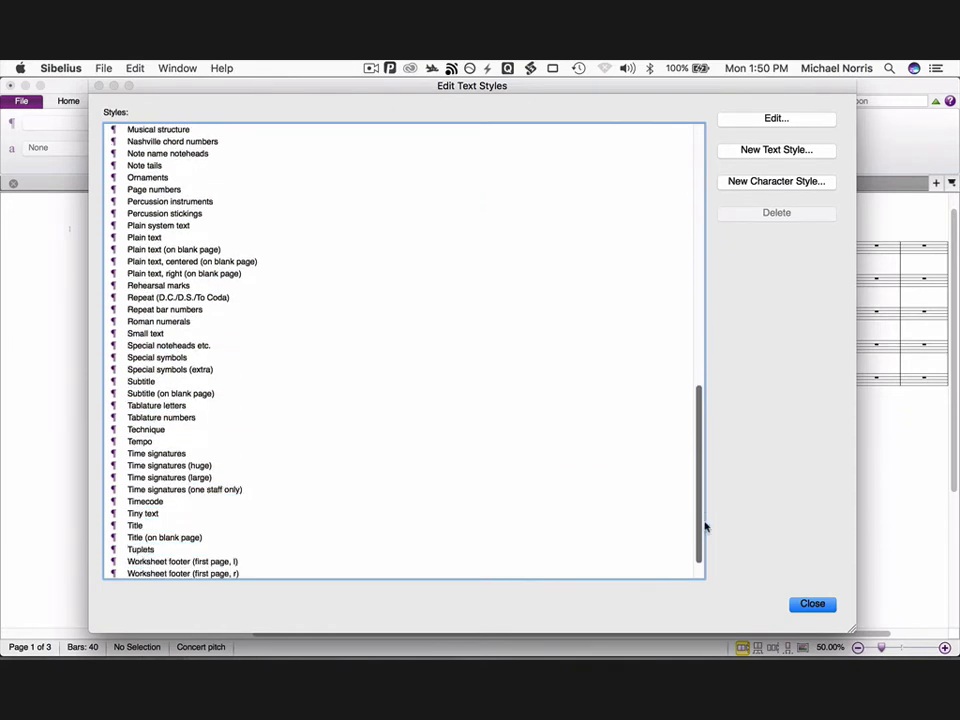
pyautogui.click(150, 513)
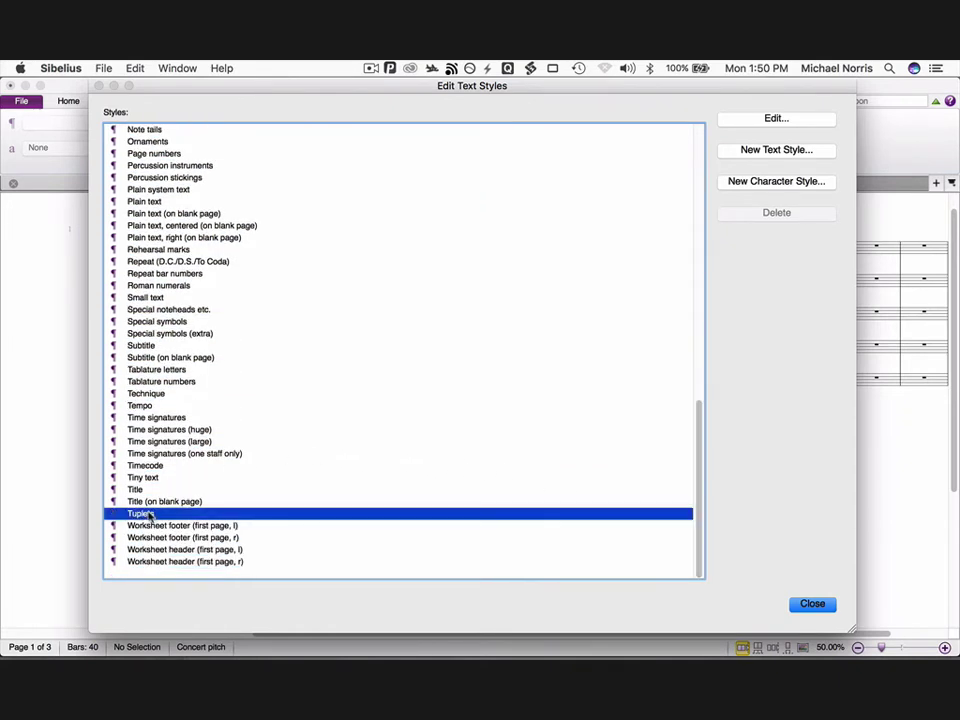
pyautogui.click(728, 120)
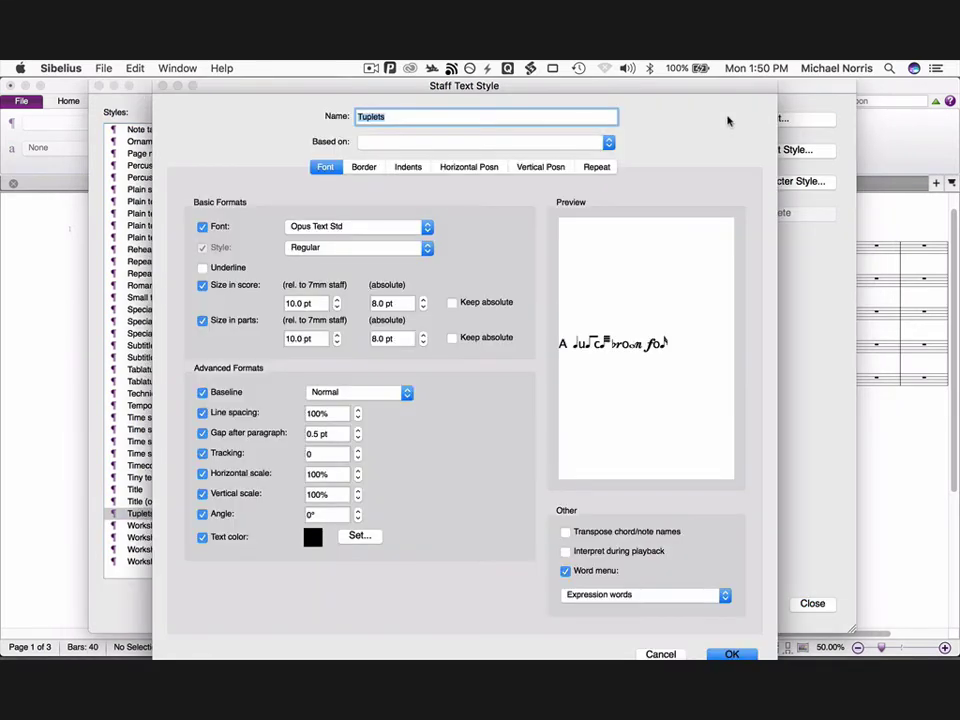
# - Set the Tuplets font to Times New Roman Italic and save the style
pyautogui.click(368, 227)
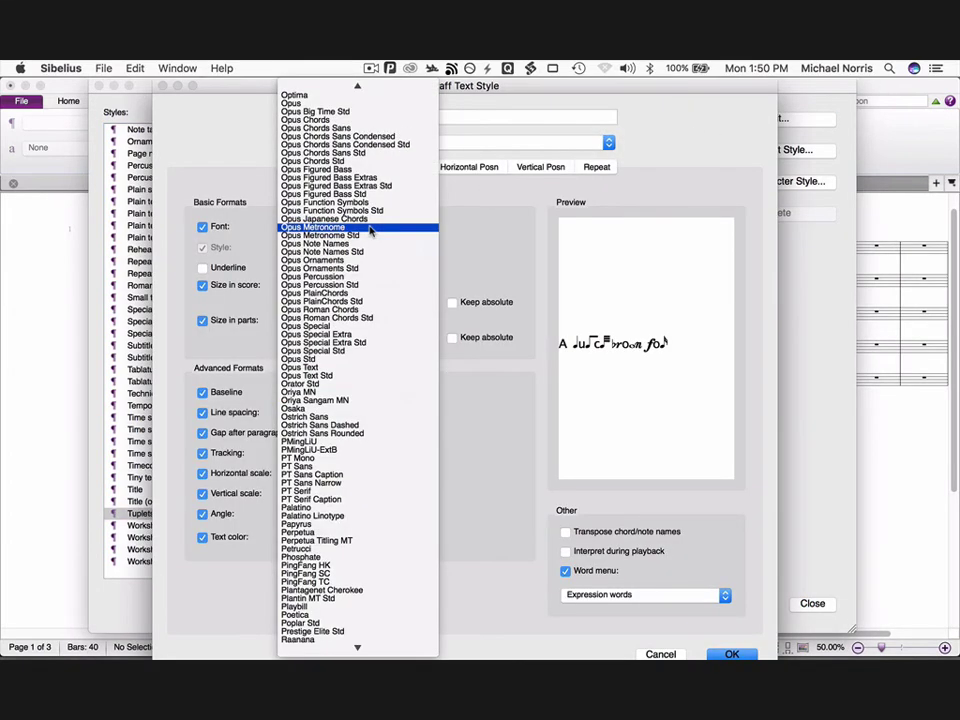
pyautogui.write('times')
pyautogui.press('Down')
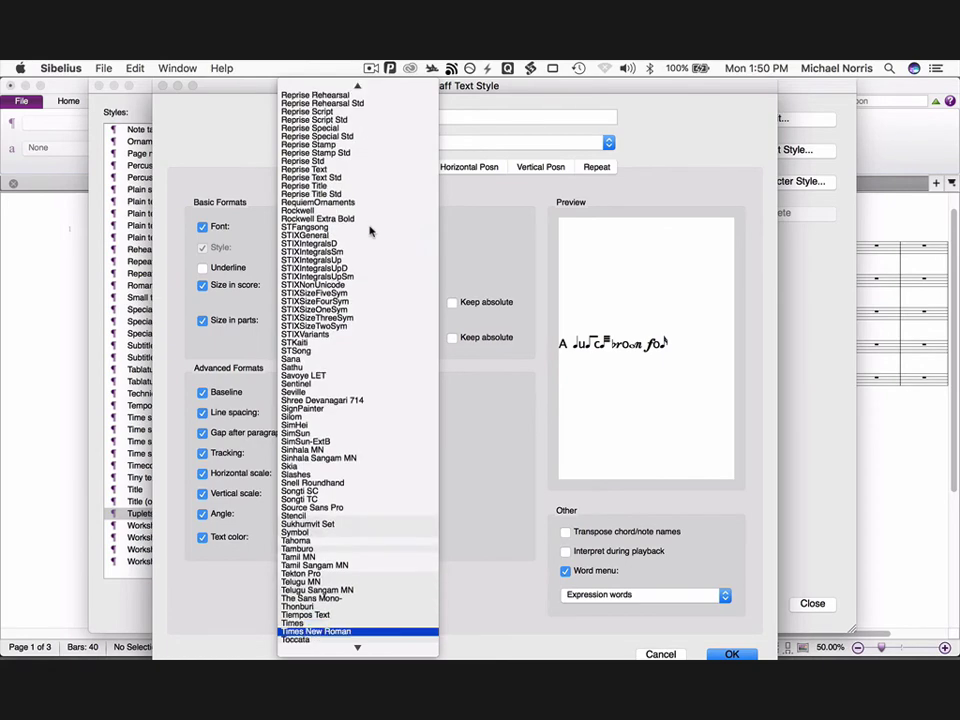
pyautogui.press('Return')
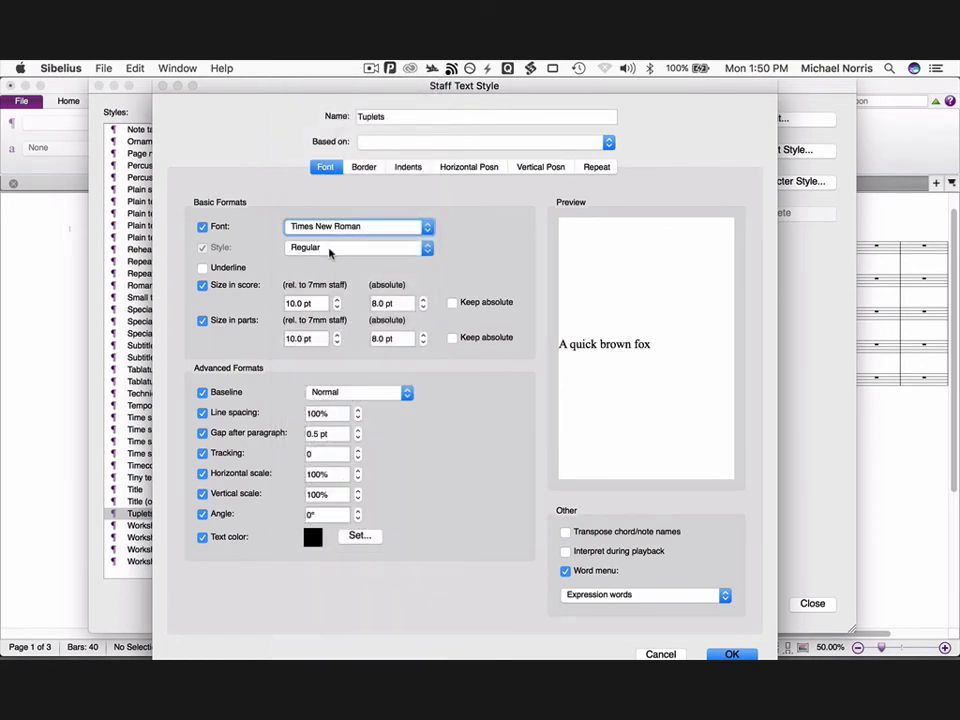
pyautogui.click(330, 247)
pyautogui.click(330, 262)
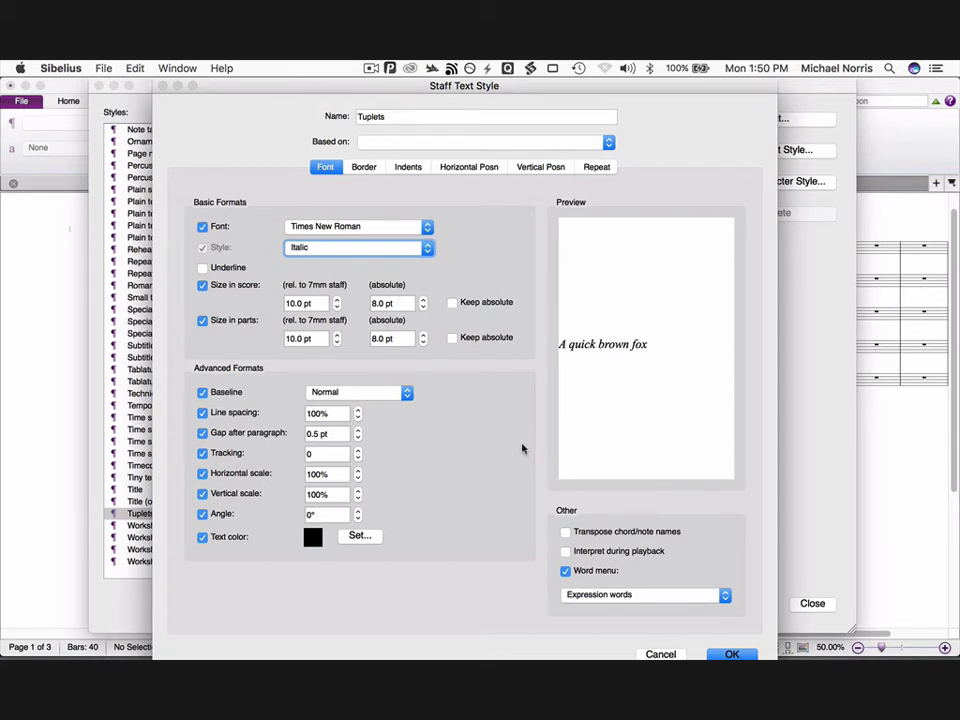
pyautogui.click(732, 654)
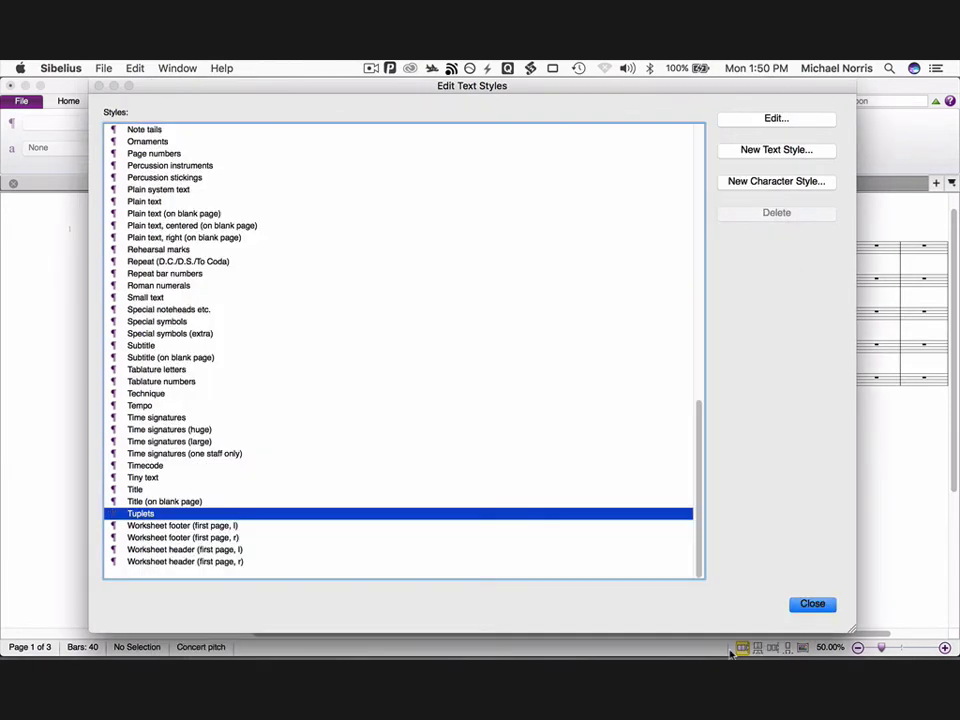
# - Edit the Title style to snap to the page, 0 mm from the top margin for score and parts
pyautogui.click(153, 489)
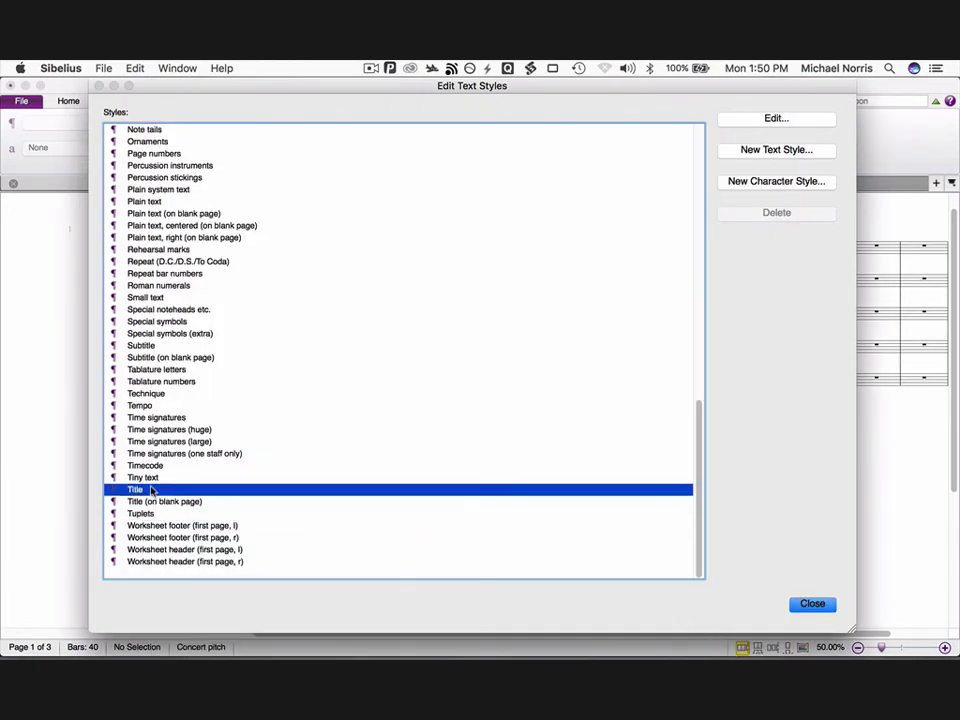
pyautogui.click(775, 118)
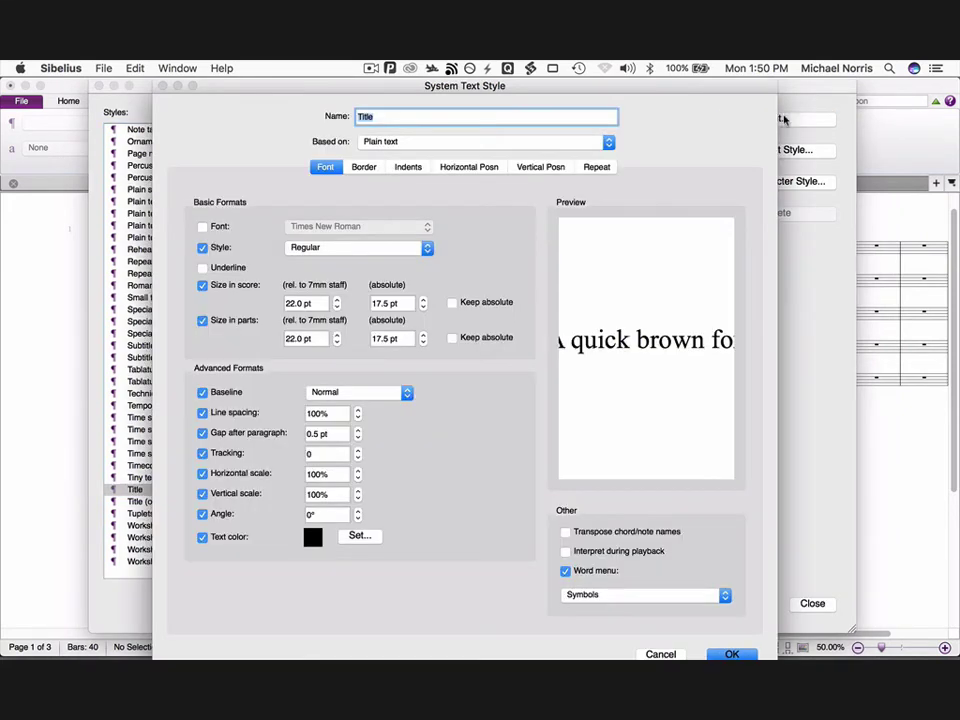
pyautogui.click(543, 168)
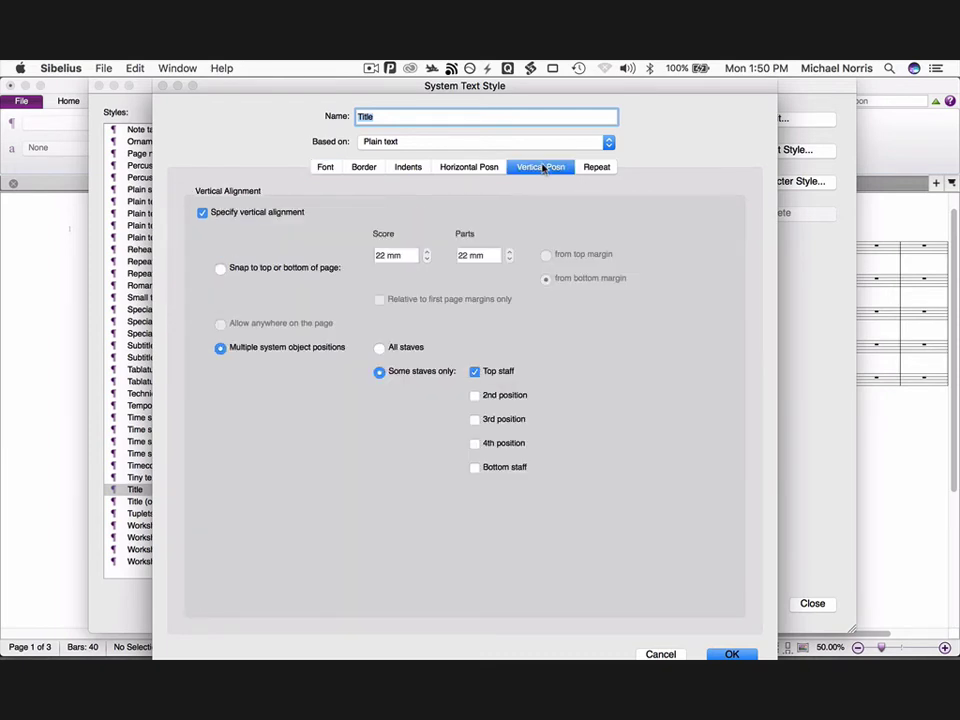
pyautogui.click(289, 268)
pyautogui.click(380, 255)
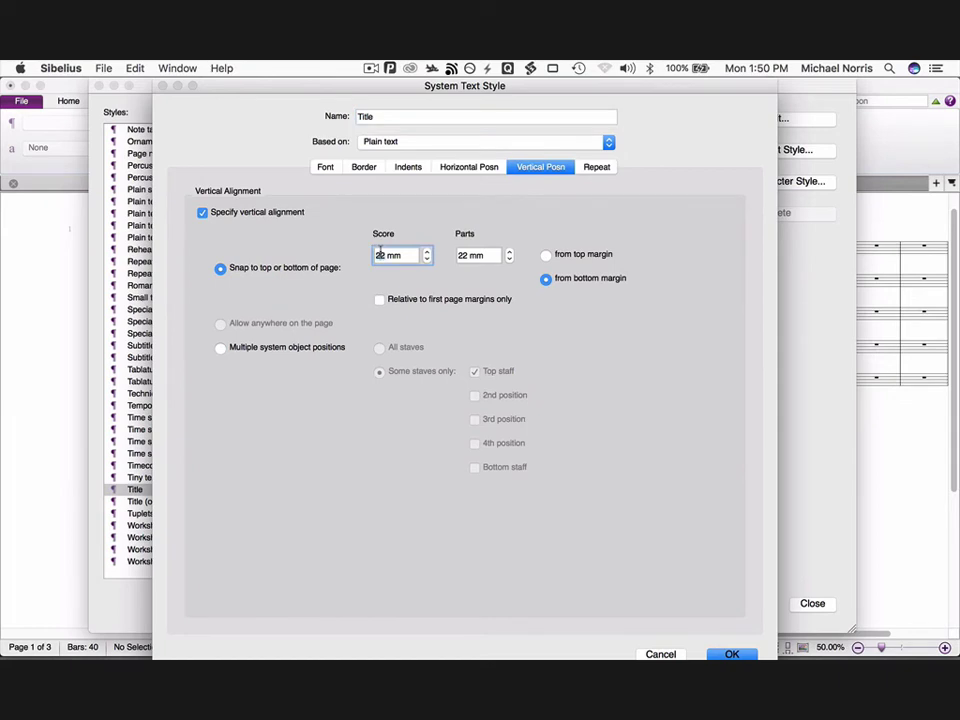
pyautogui.write('0')
pyautogui.press('Tab')
pyautogui.write('0')
pyautogui.click(546, 256)
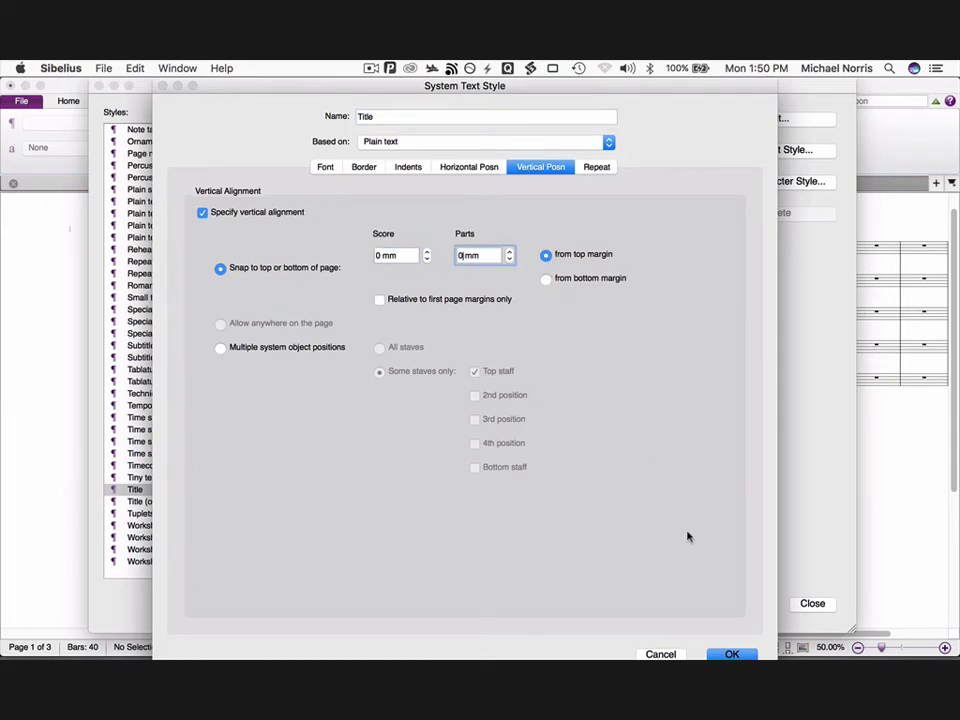
pyautogui.click(731, 653)
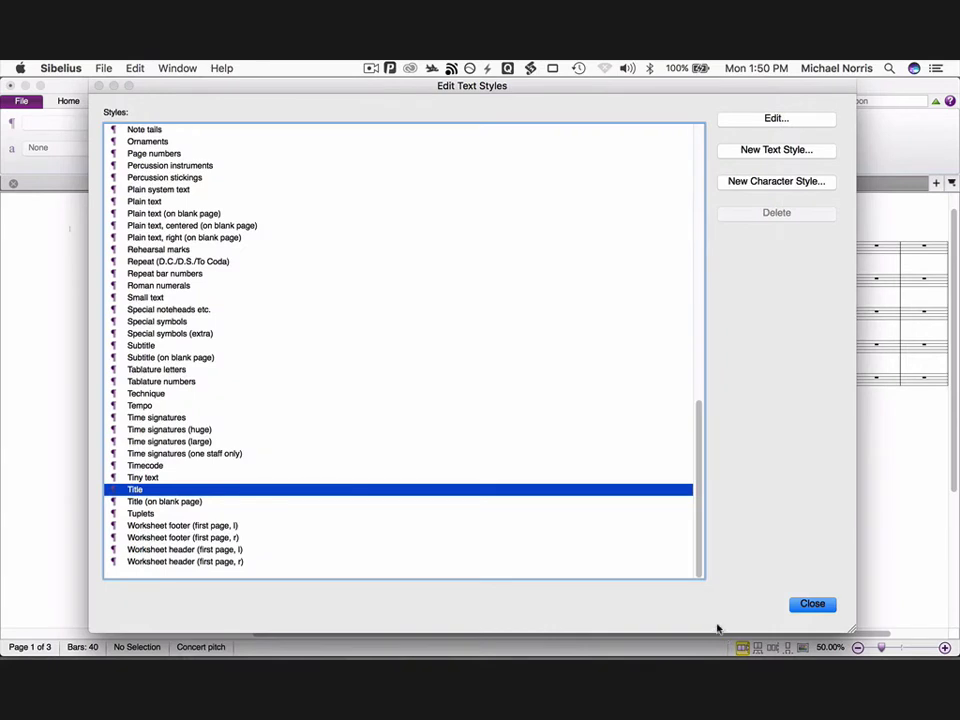
# - Set the Composer text style size to 10 pt in the score and 9 pt in parts
pyautogui.click(698, 240)
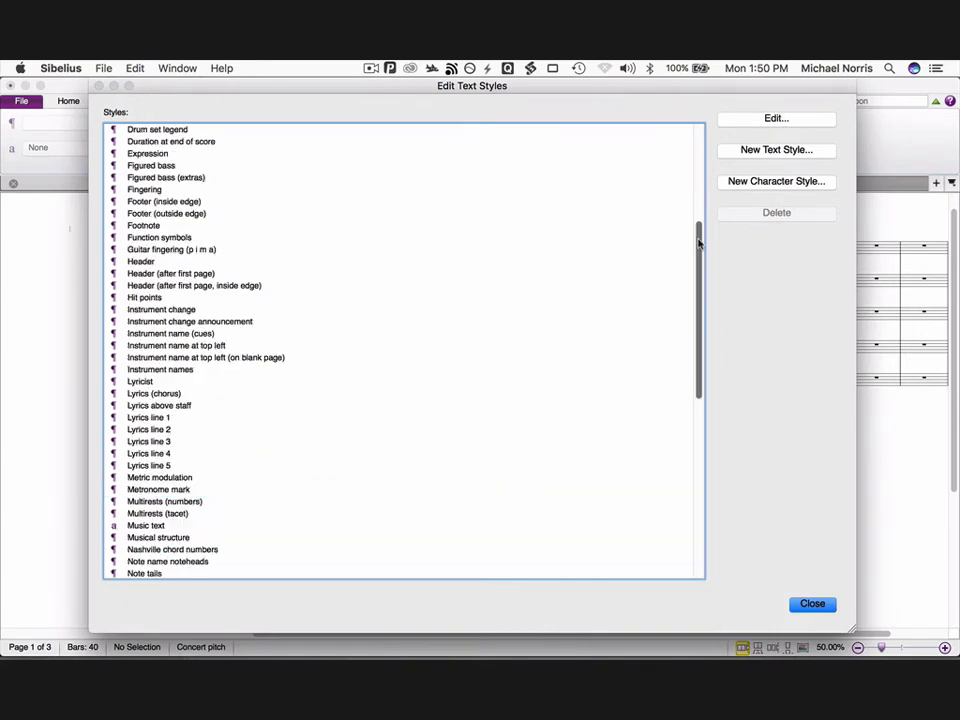
pyautogui.moveTo(698, 240); pyautogui.dragTo(321, 176)
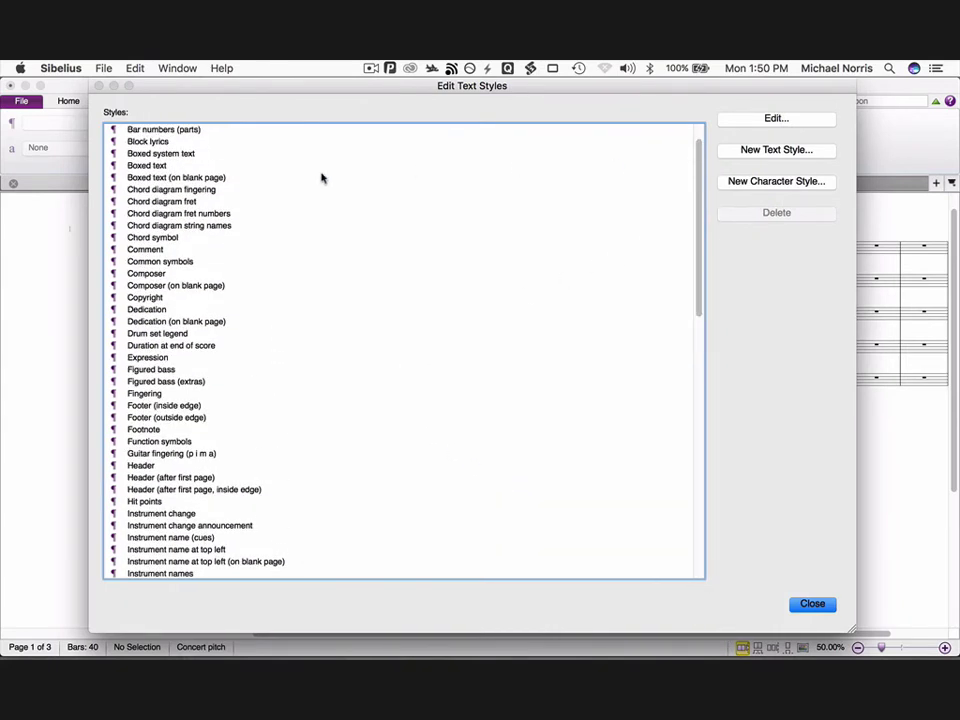
pyautogui.click(155, 276)
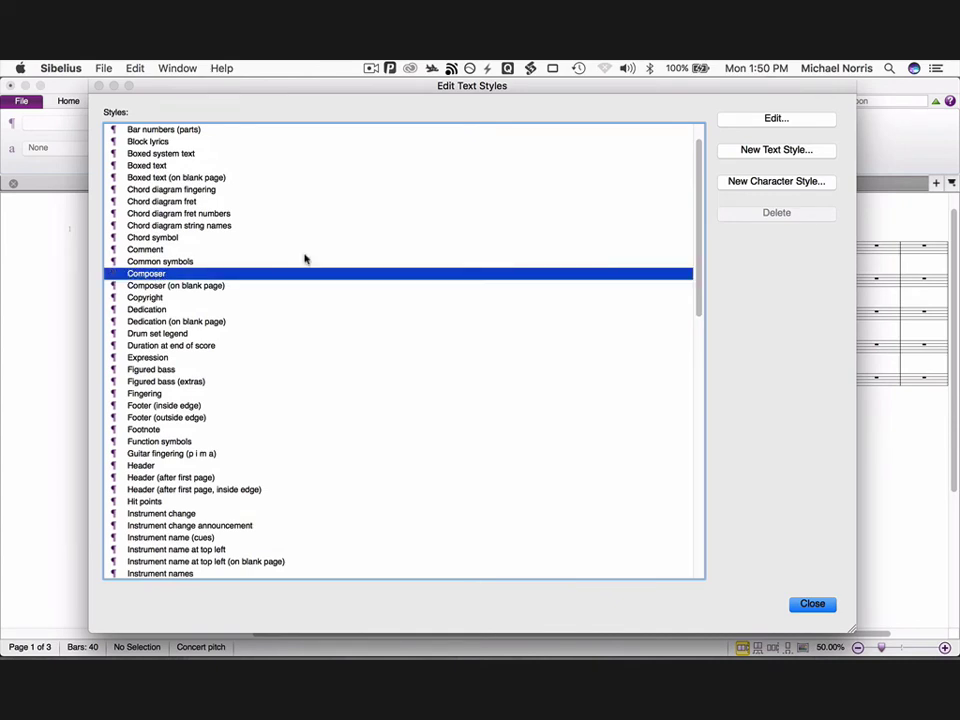
pyautogui.click(771, 122)
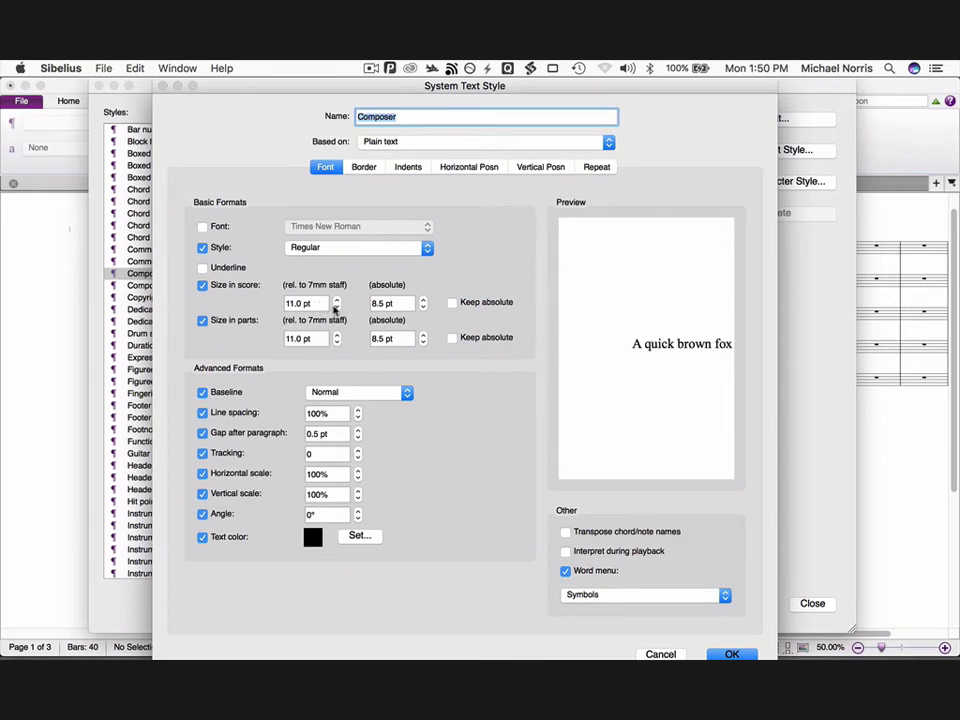
pyautogui.click(337, 307)
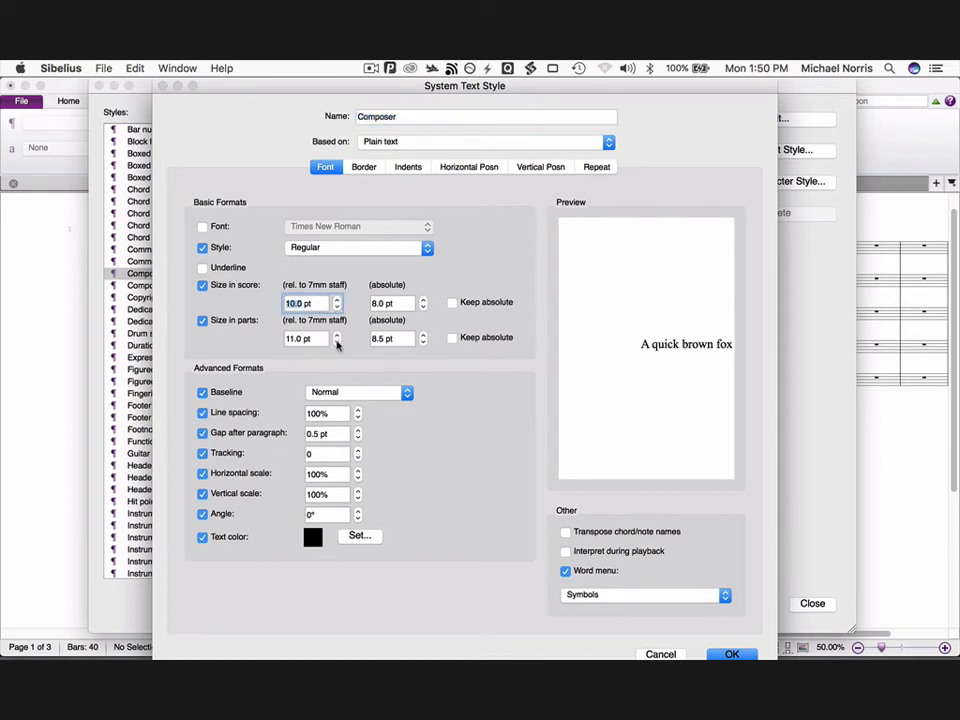
pyautogui.click(337, 342)
pyautogui.click(337, 342)
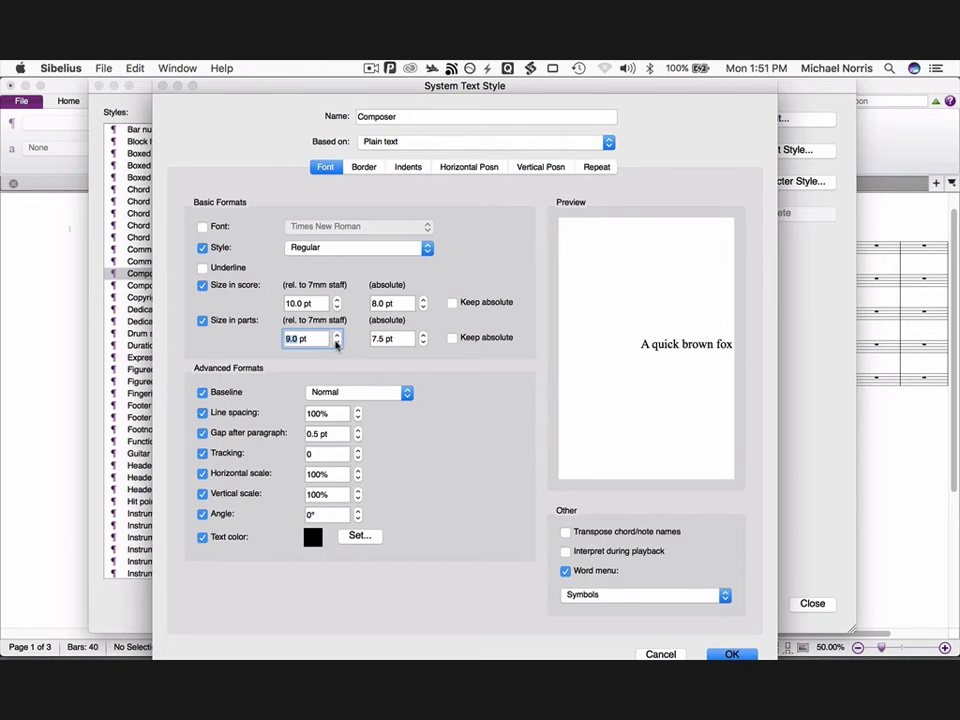
# - Snap Composer text to the page, 10 mm from the top margin in score and parts
pyautogui.click(528, 168)
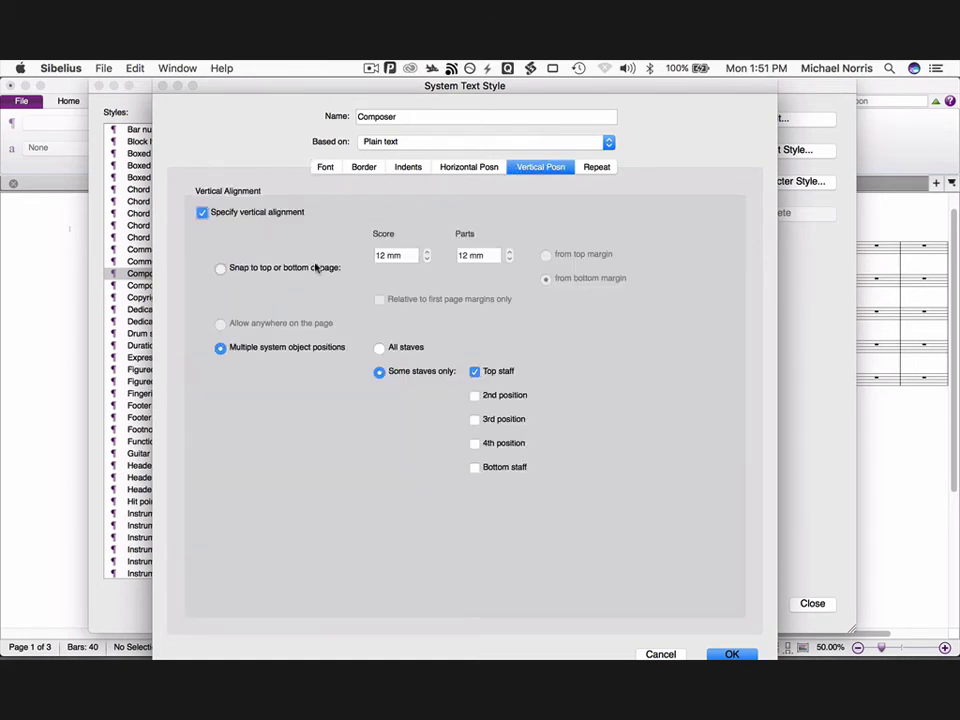
pyautogui.click(316, 268)
pyautogui.click(378, 255)
pyautogui.press('Delete')
pyautogui.press('Delete')
pyautogui.write('10')
pyautogui.press('Tab')
pyautogui.write('10')
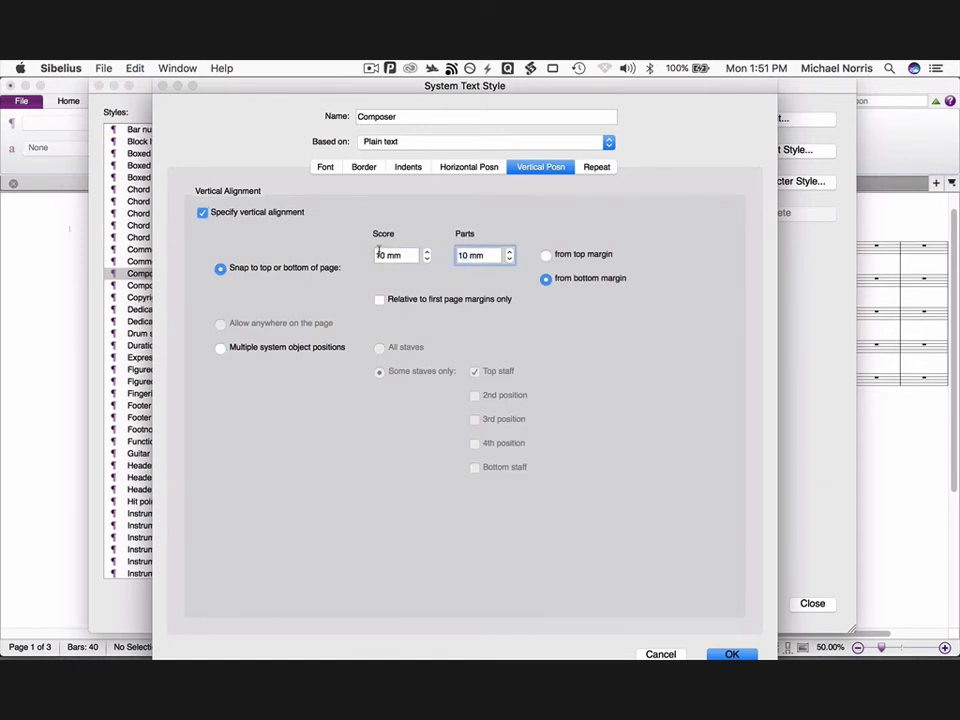
pyautogui.click(546, 254)
pyautogui.click(726, 653)
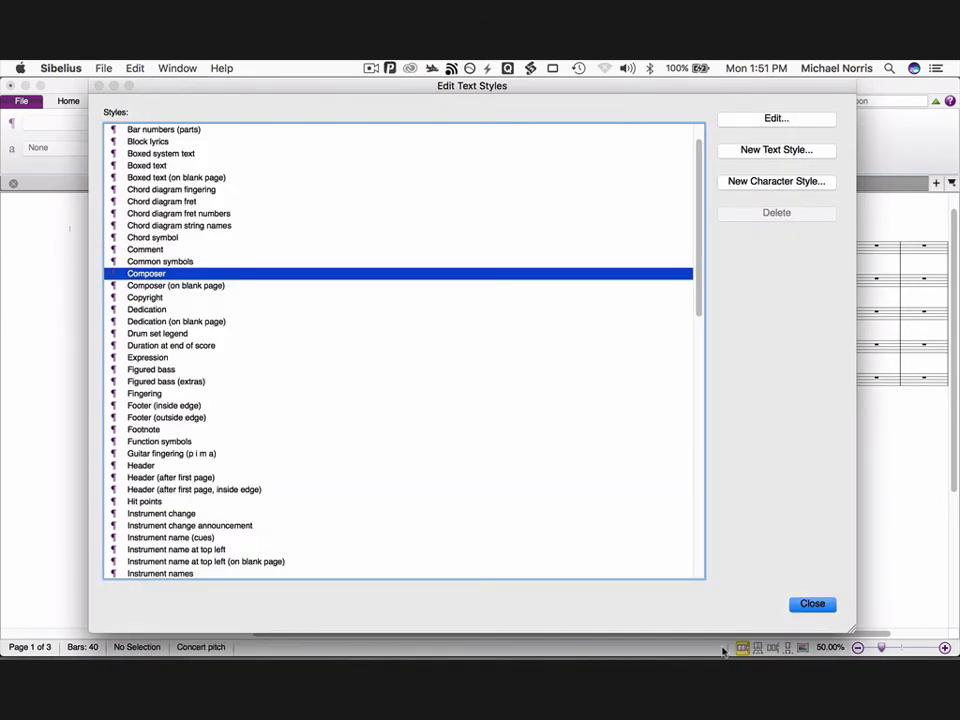
# - In Engraving Rules, put the top chord accidental at right and stop restating tied accidentals after system breaks
pyautogui.click(813, 603)
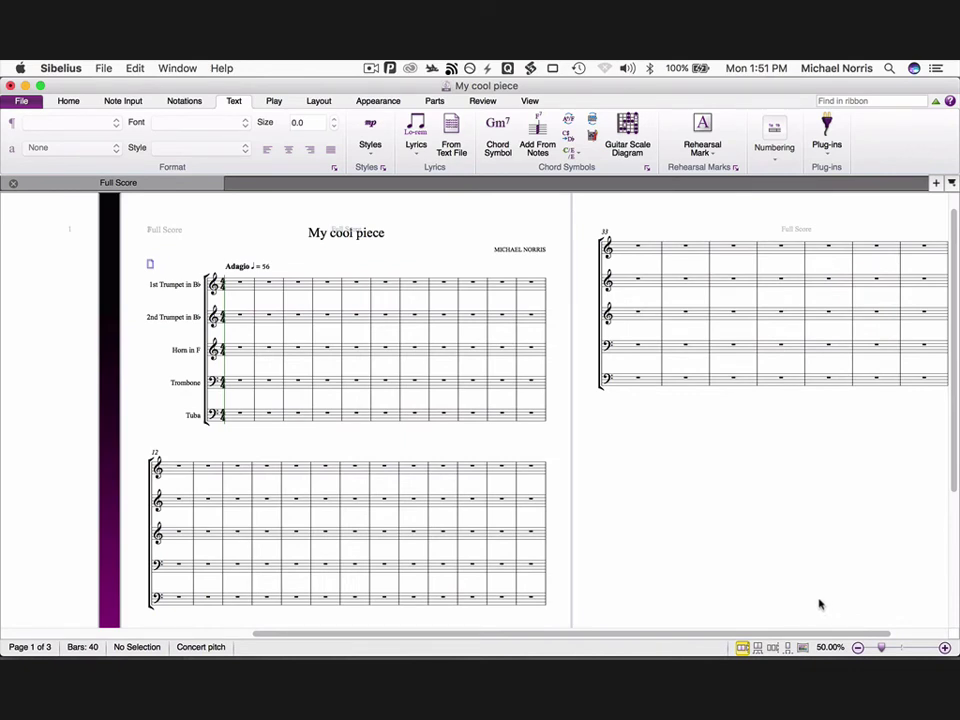
pyautogui.click(372, 103)
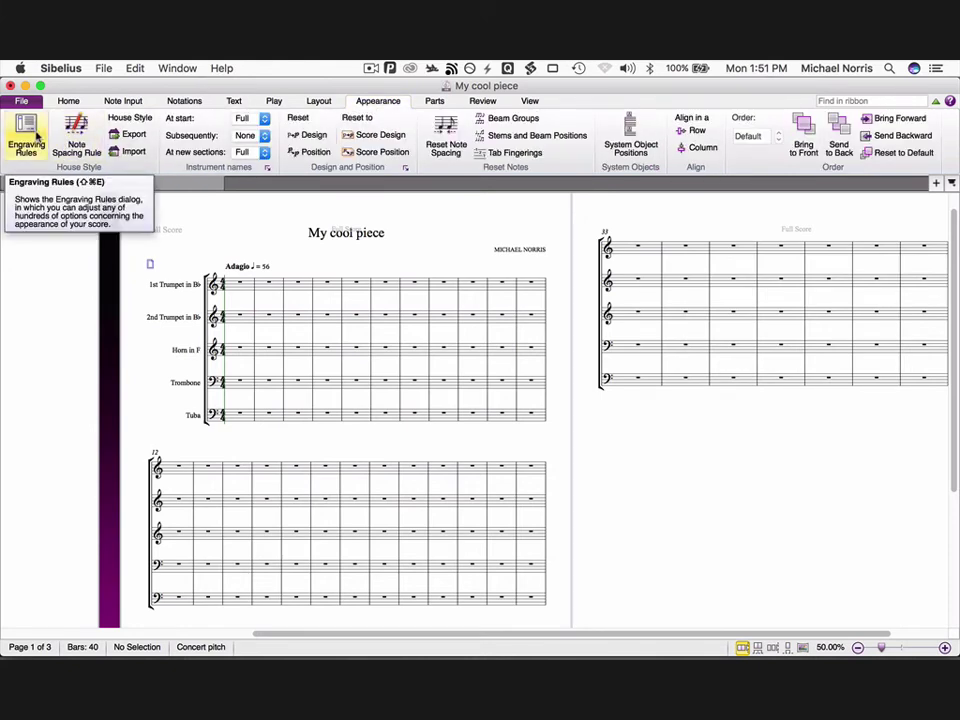
pyautogui.click(36, 122)
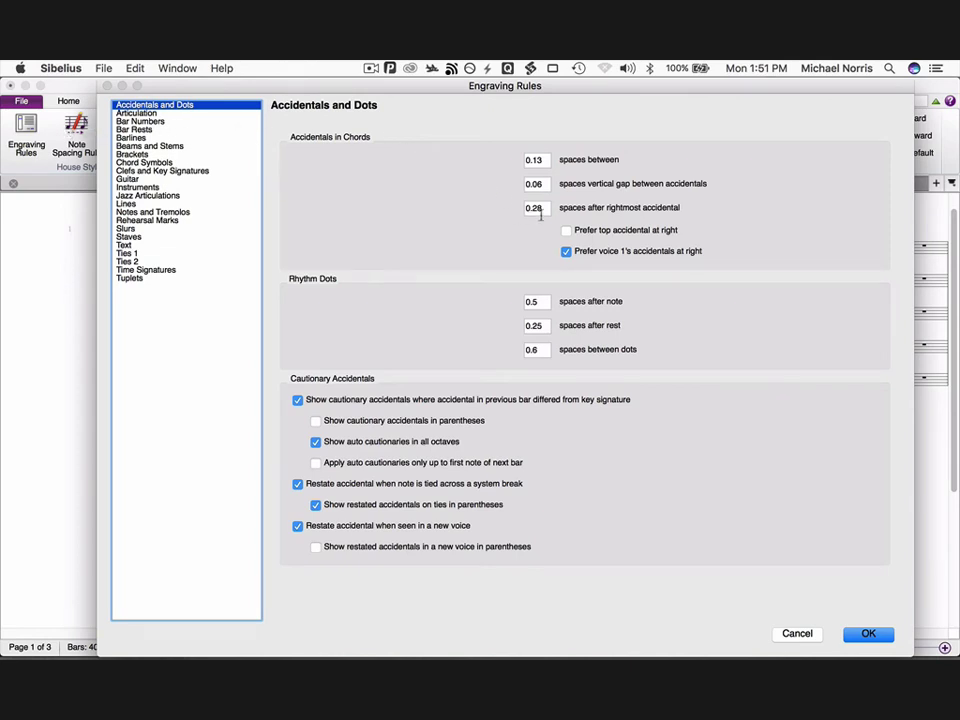
pyautogui.click(567, 231)
pyautogui.click(329, 485)
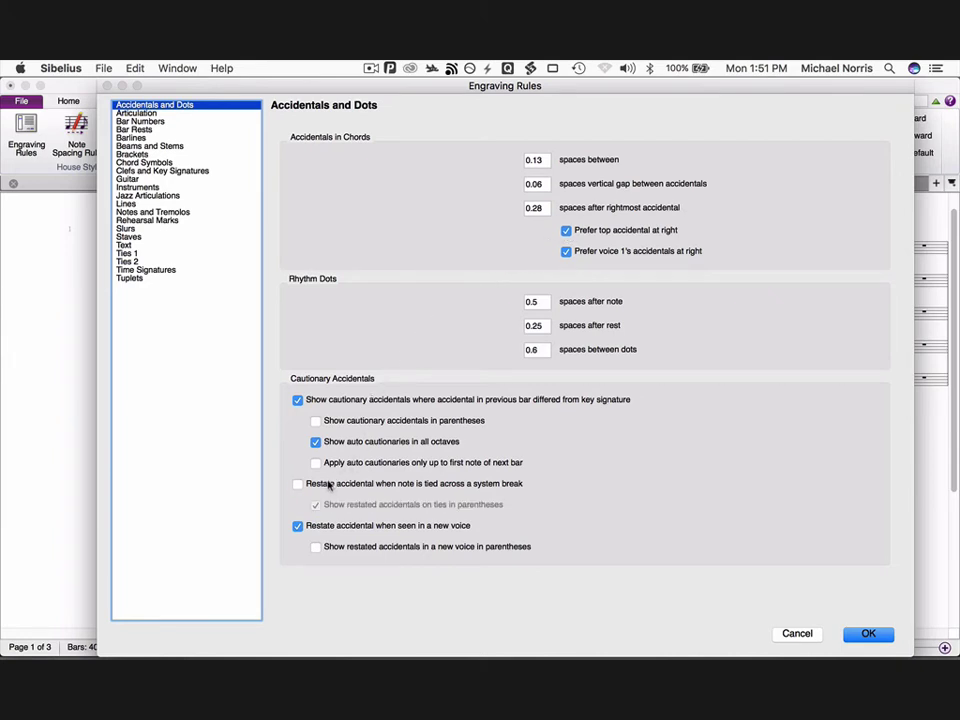
# - Center all articulations on the stem and allow always-above articulations to flip below
pyautogui.click(157, 113)
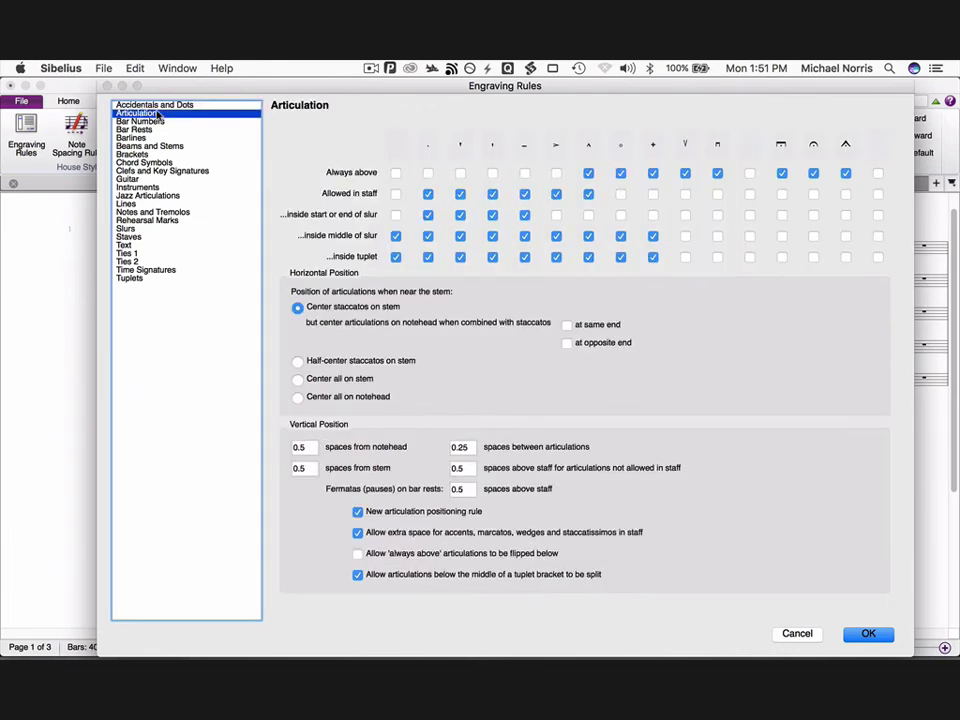
pyautogui.click(298, 380)
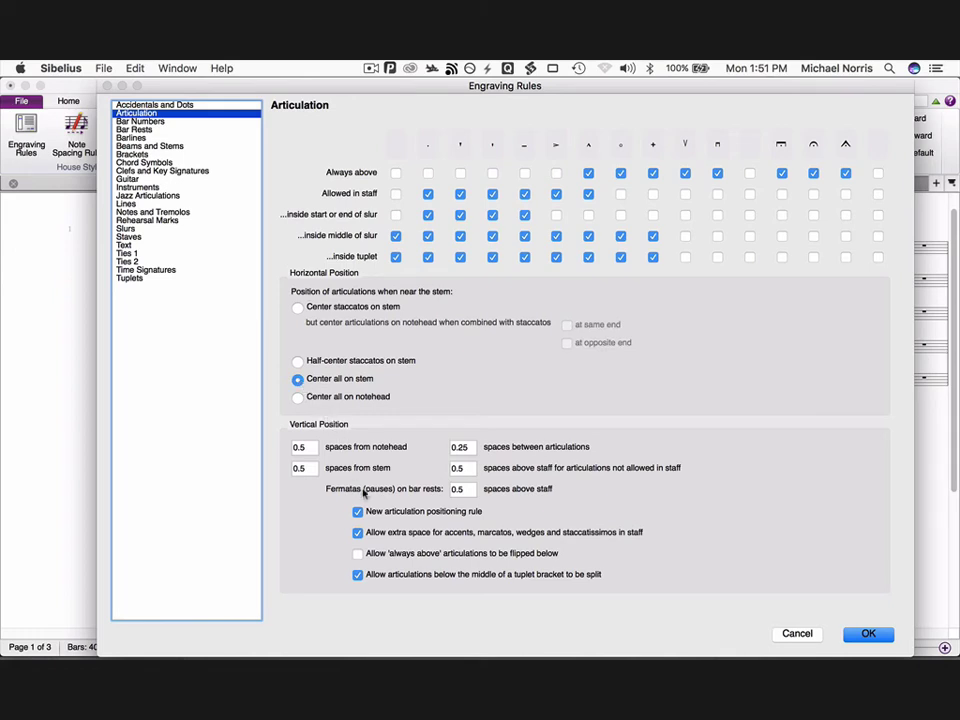
pyautogui.click(358, 554)
pyautogui.click(169, 146)
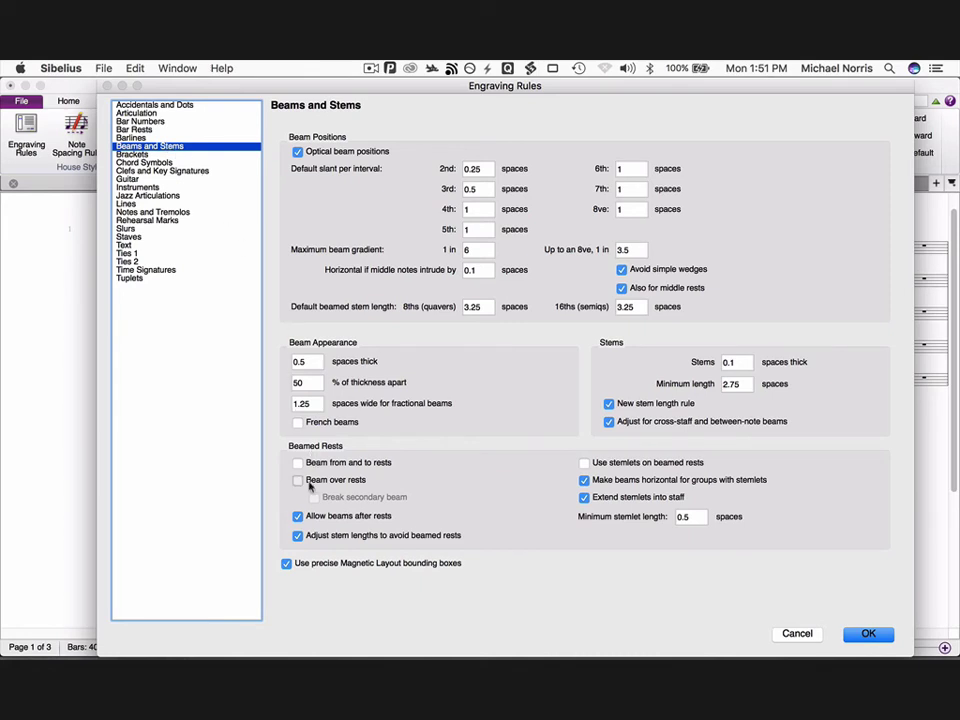
# - Beam over rests with broken secondary beams, reset accidentals on clef changes, and drop left system separators
pyautogui.click(312, 486)
pyautogui.click(324, 498)
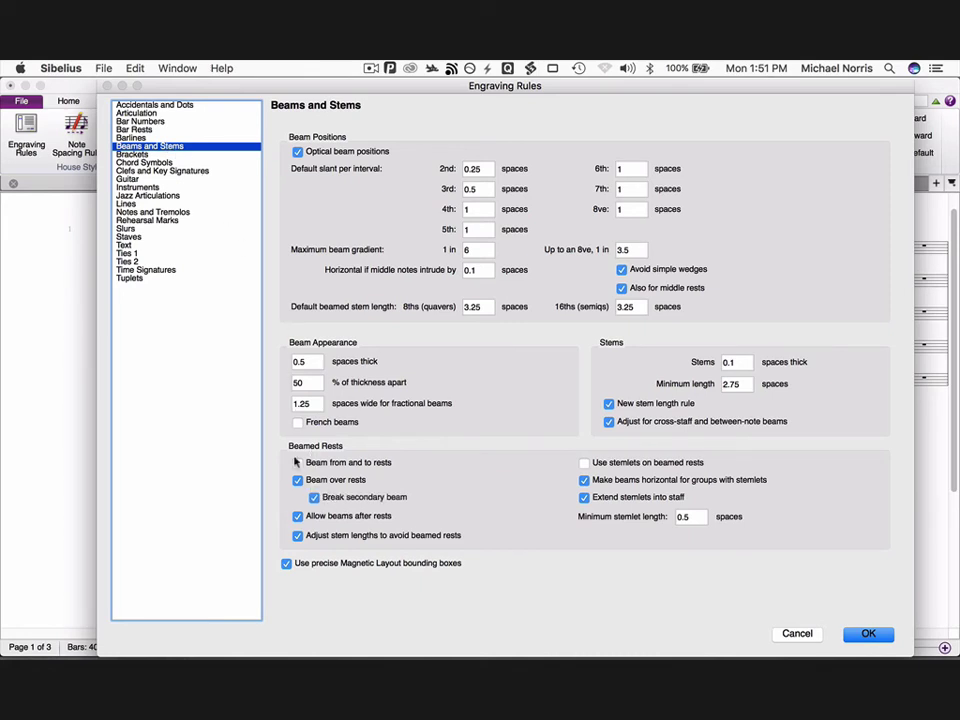
pyautogui.click(169, 172)
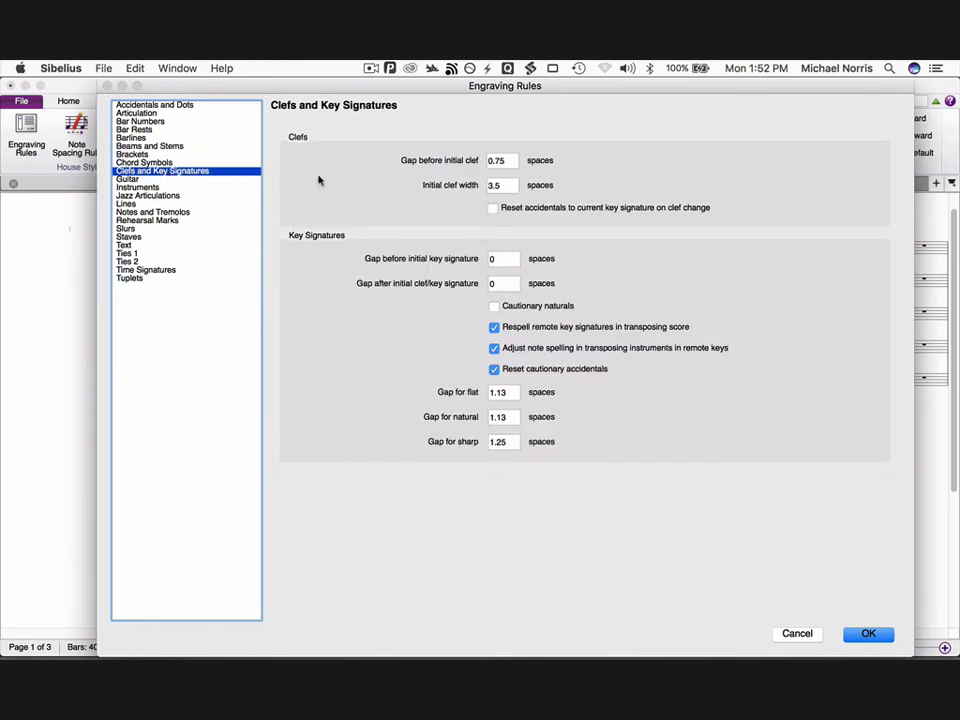
pyautogui.click(492, 208)
pyautogui.click(187, 188)
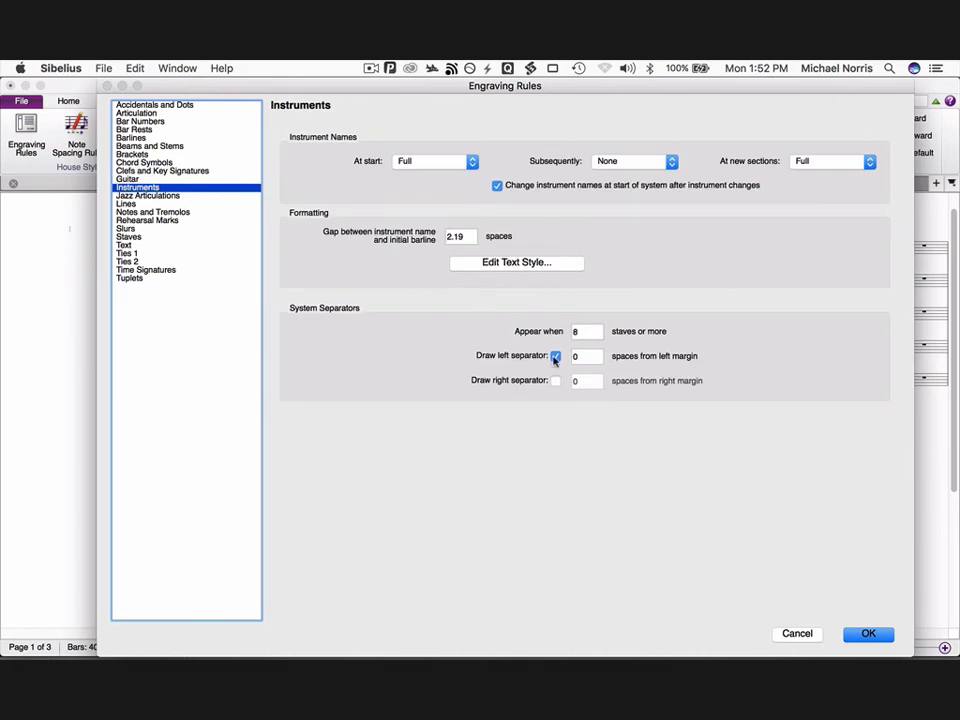
pyautogui.click(555, 357)
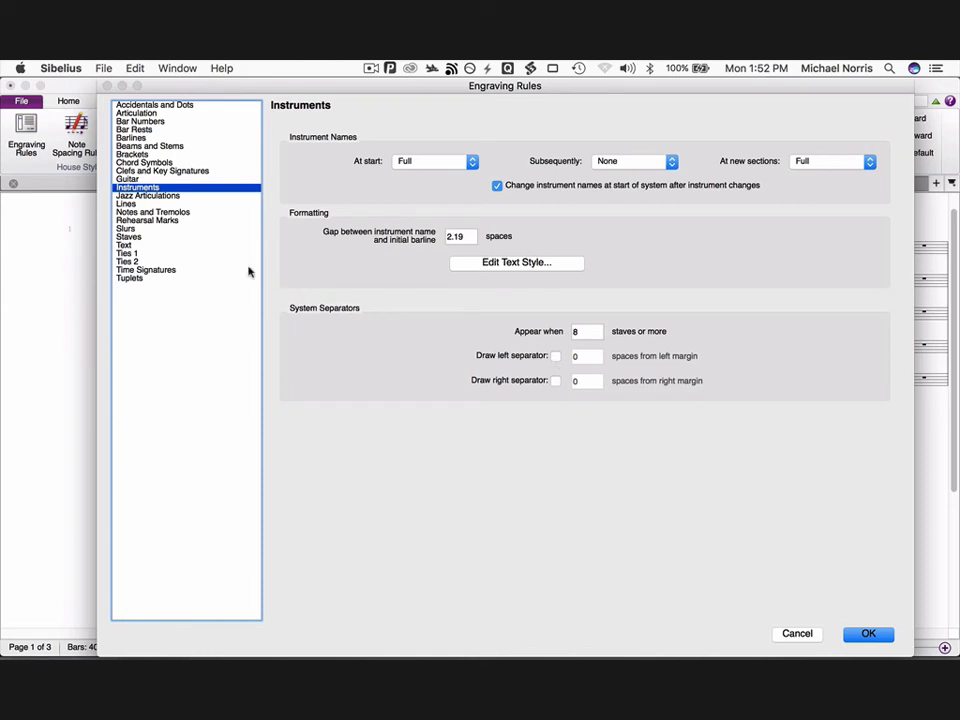
# - Set the hairpin small aperture to 1 and large aperture to 1.5 spaces
pyautogui.click(178, 204)
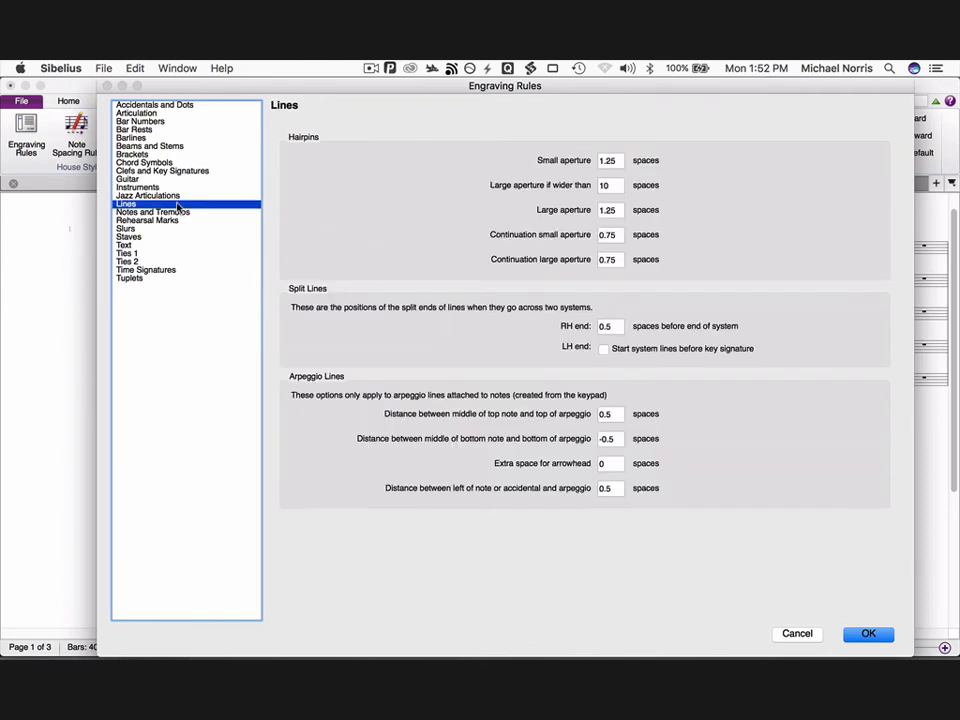
pyautogui.click(614, 160)
pyautogui.press('BackSpace')
pyautogui.press('BackSpace')
pyautogui.press('BackSpace')
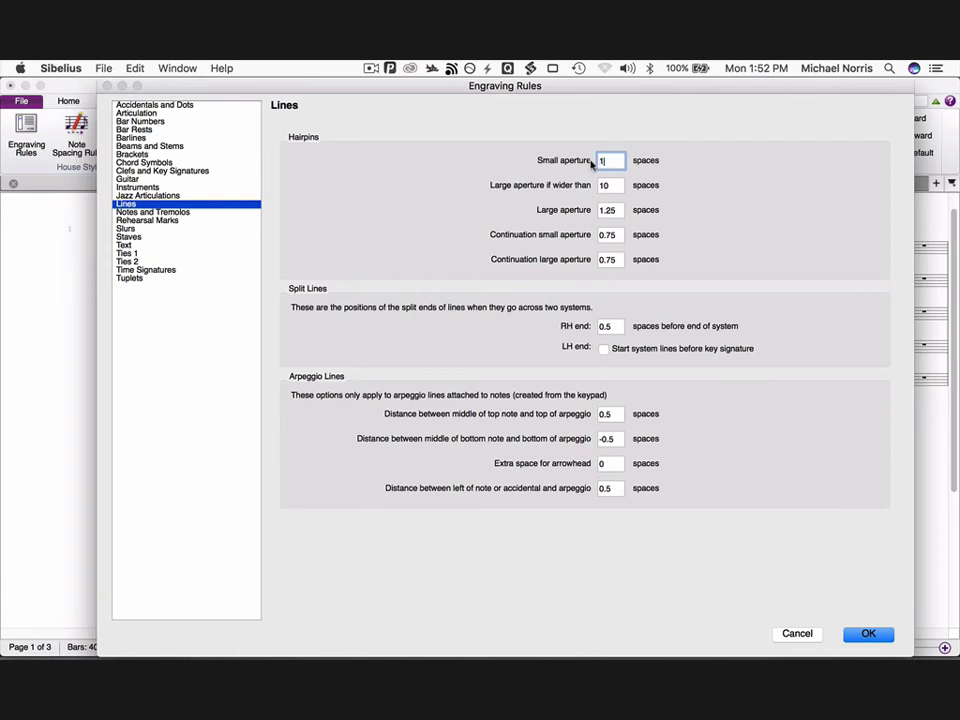
pyautogui.doubleClick(598, 210)
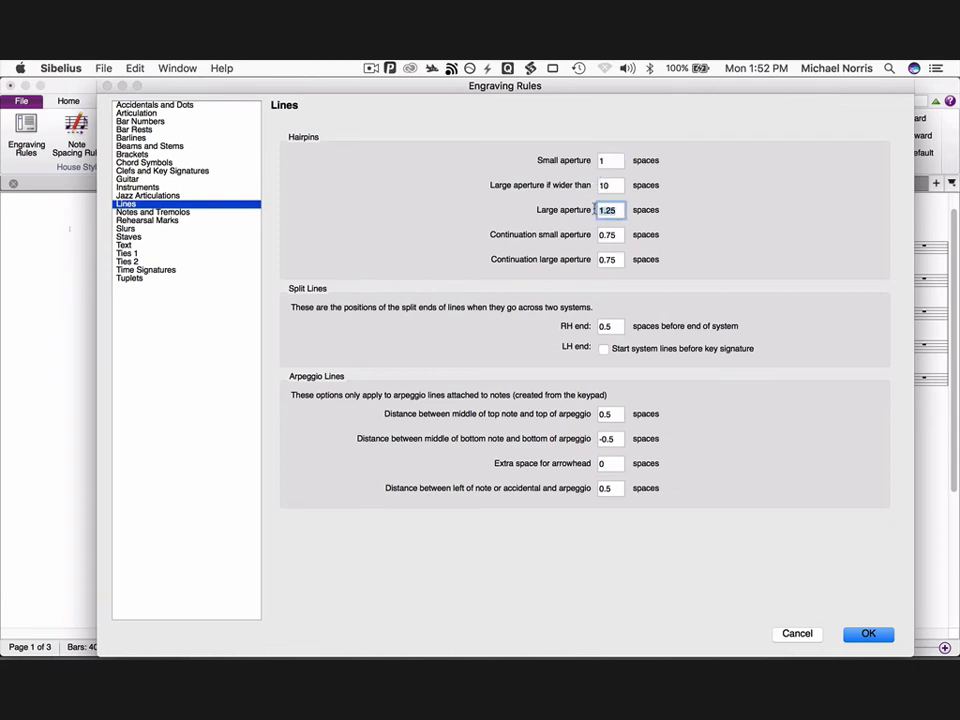
pyautogui.write('1.5')
# - Justify both staves of grand-staff instruments and set staff line width to 0.13
pyautogui.click(130, 237)
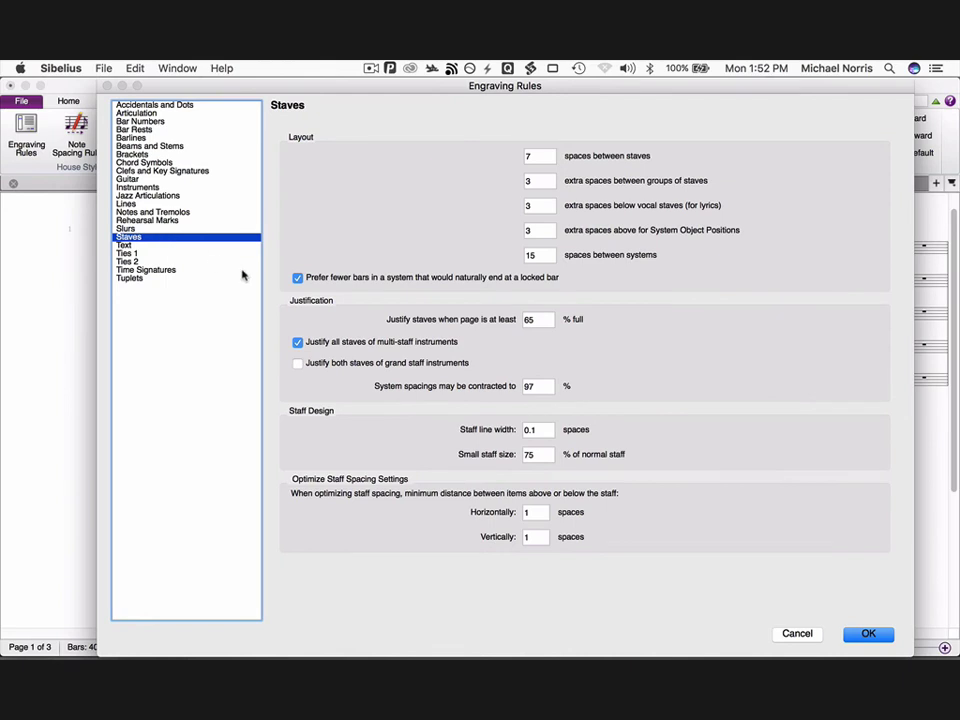
pyautogui.click(325, 369)
pyautogui.click(540, 430)
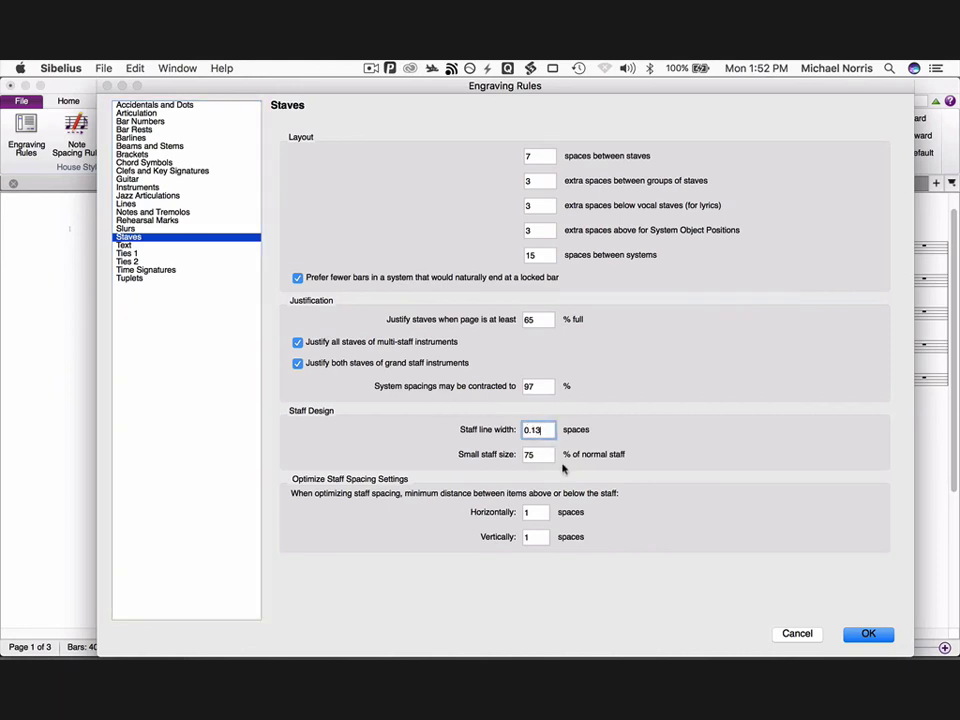
# - Set a 0.4-space gap before time signatures and apply the engraving rules
pyautogui.click(175, 272)
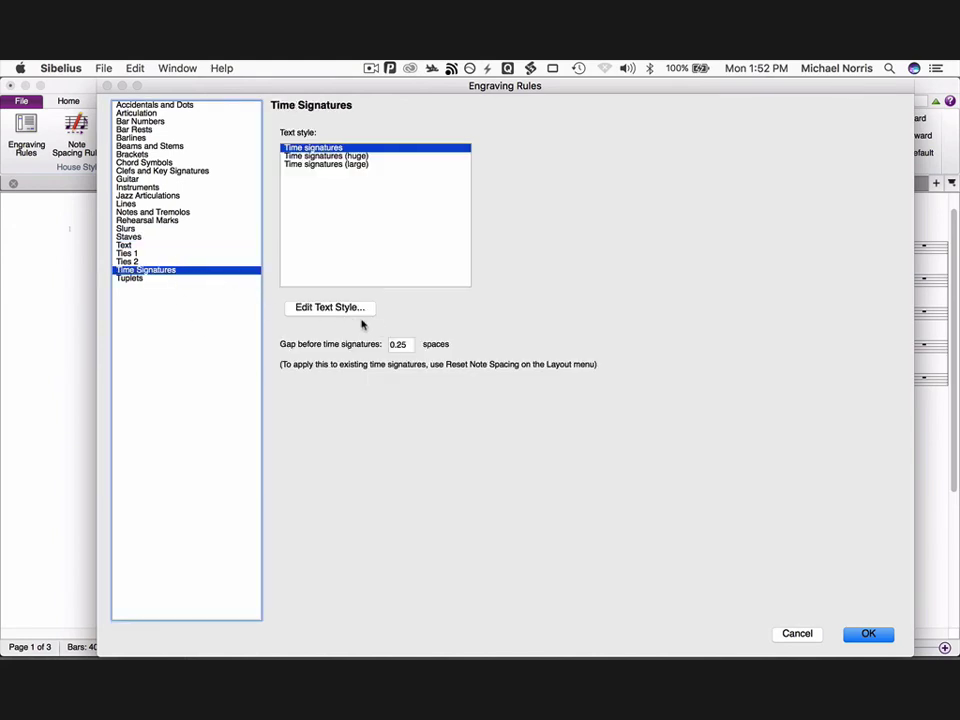
pyautogui.doubleClick(396, 343)
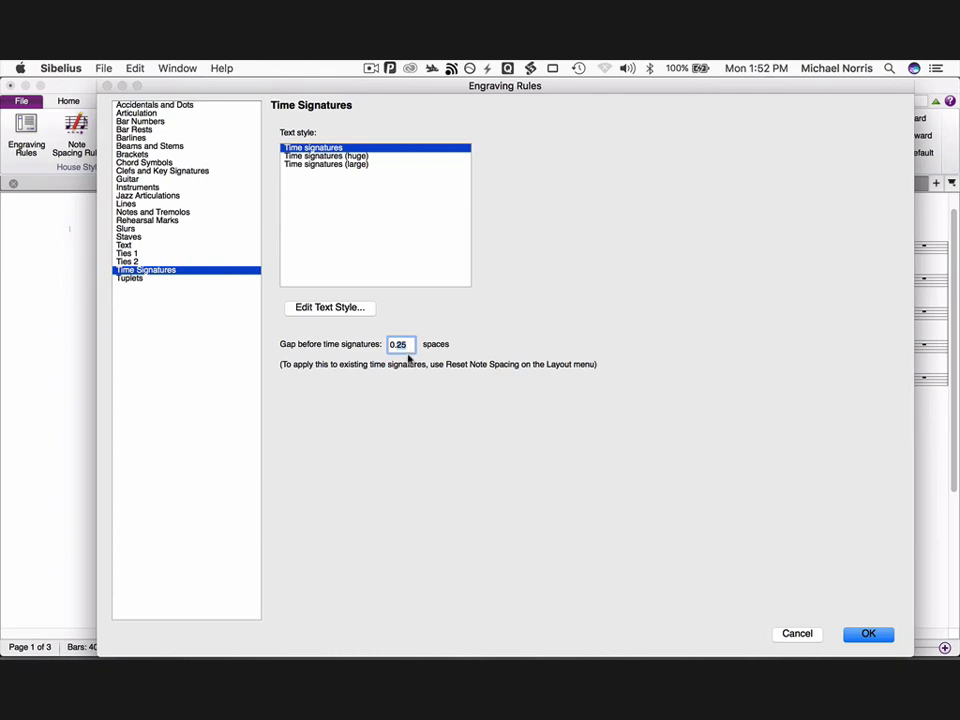
pyautogui.write('0.41')
pyautogui.click(860, 636)
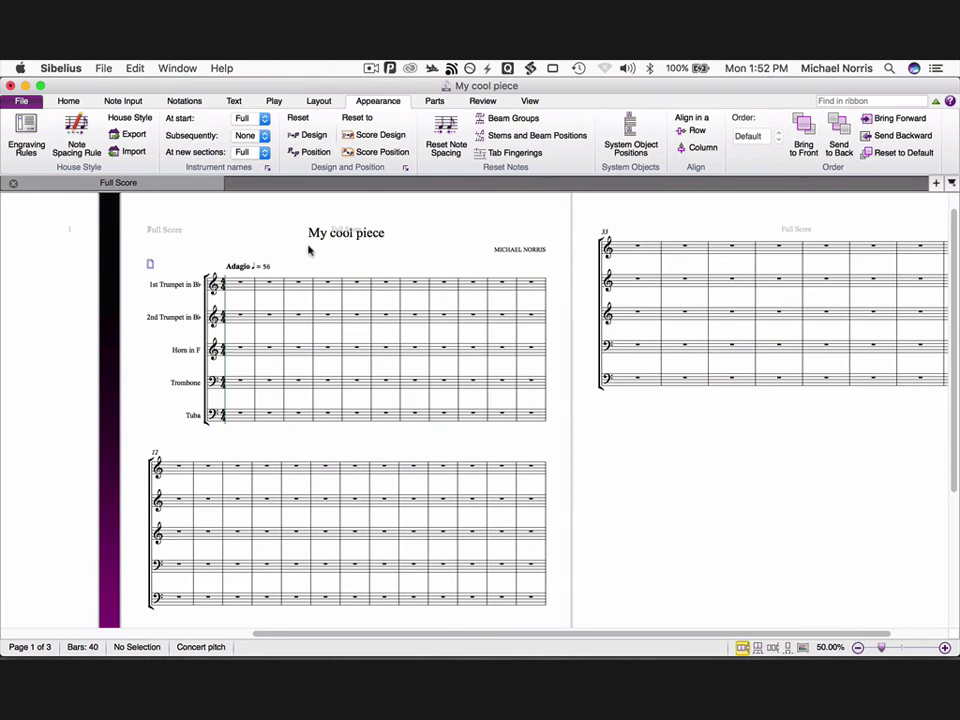
# - Edit the straight Glissando line style to width 0.2 with its centred 'gliss.' text removed
pyautogui.click(190, 102)
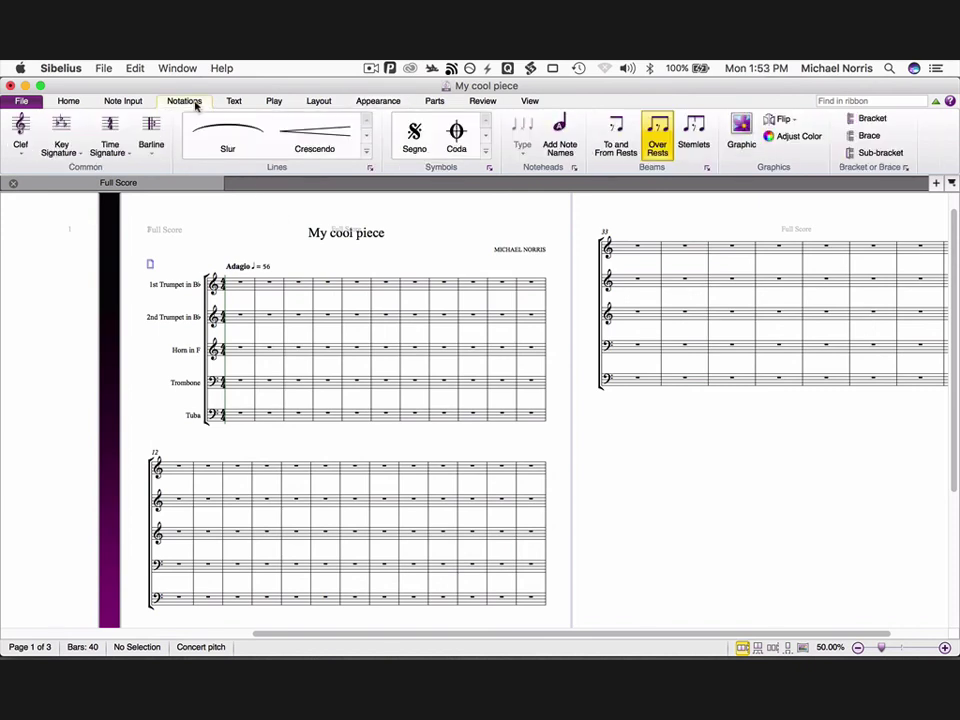
pyautogui.click(370, 170)
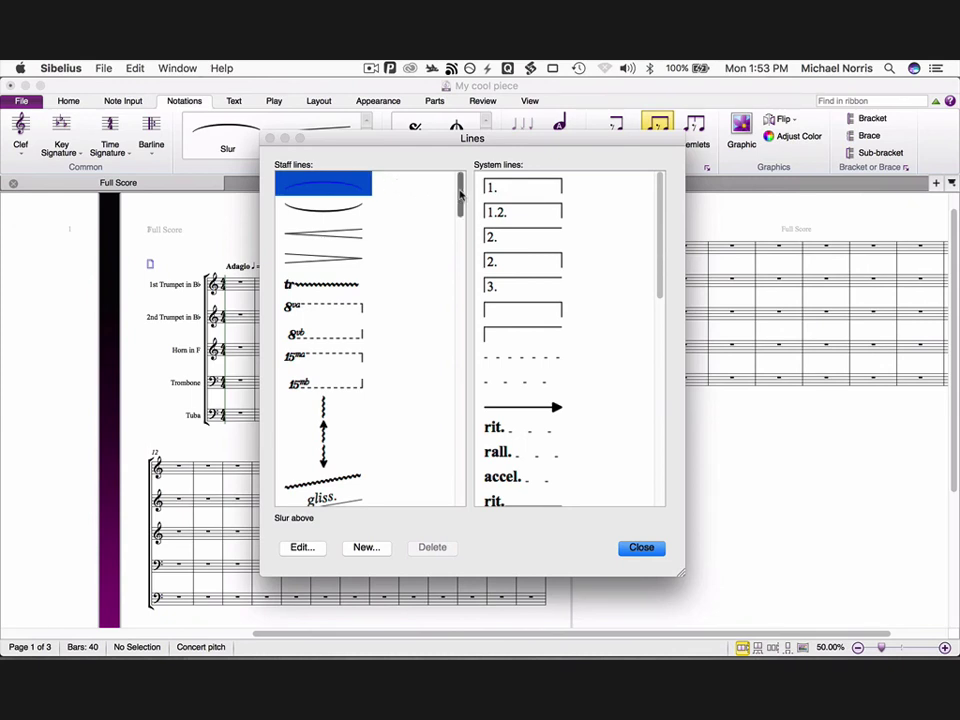
pyautogui.moveTo(459, 197); pyautogui.dragTo(462, 222)
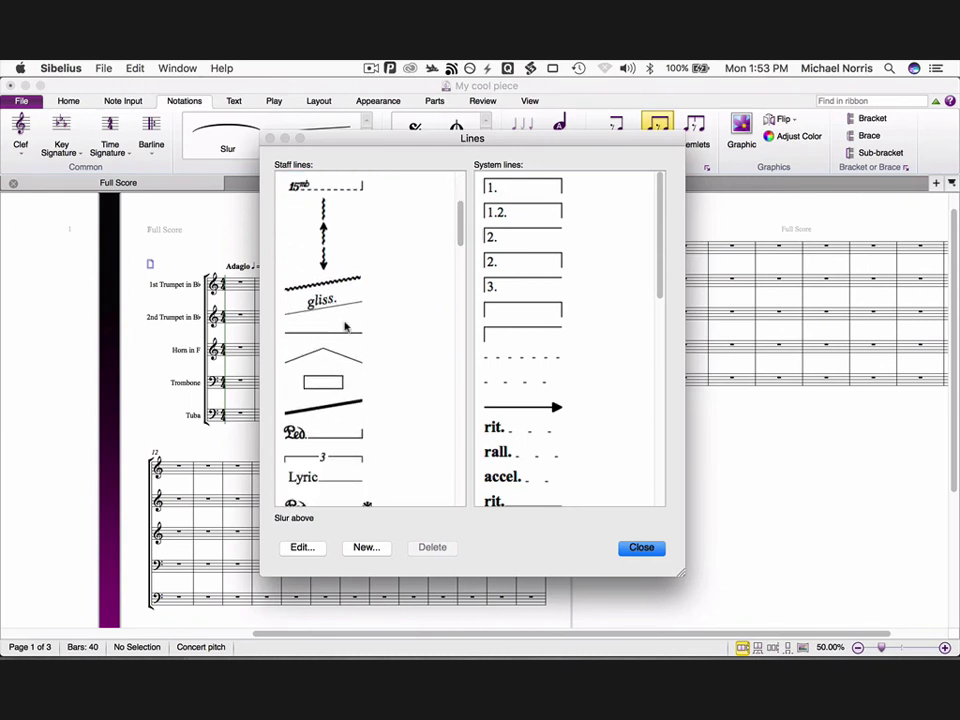
pyautogui.click(311, 307)
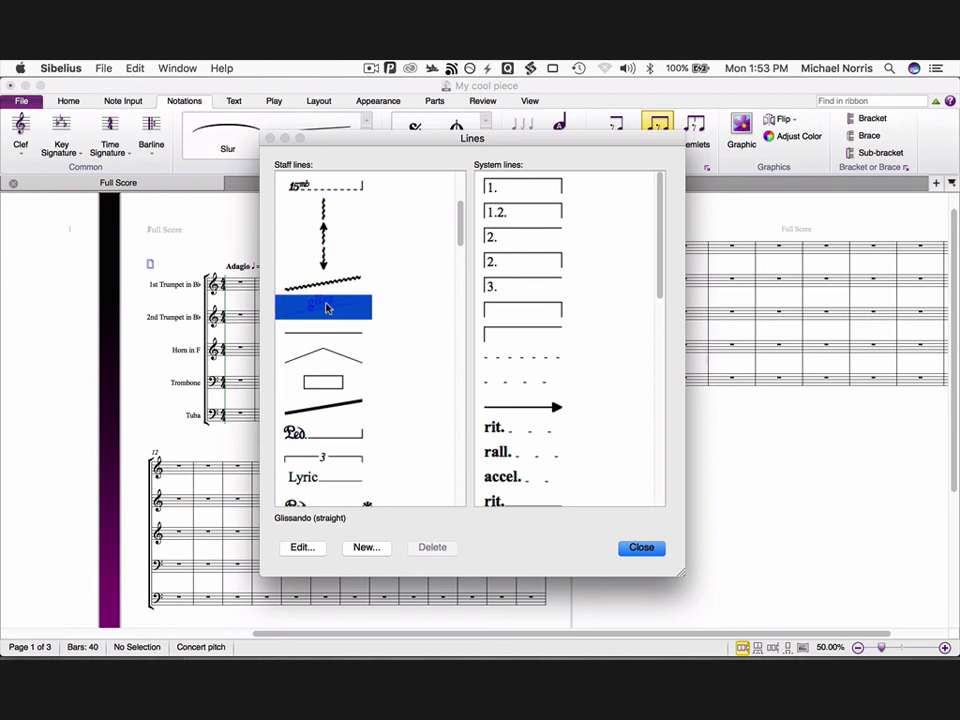
pyautogui.click(302, 547)
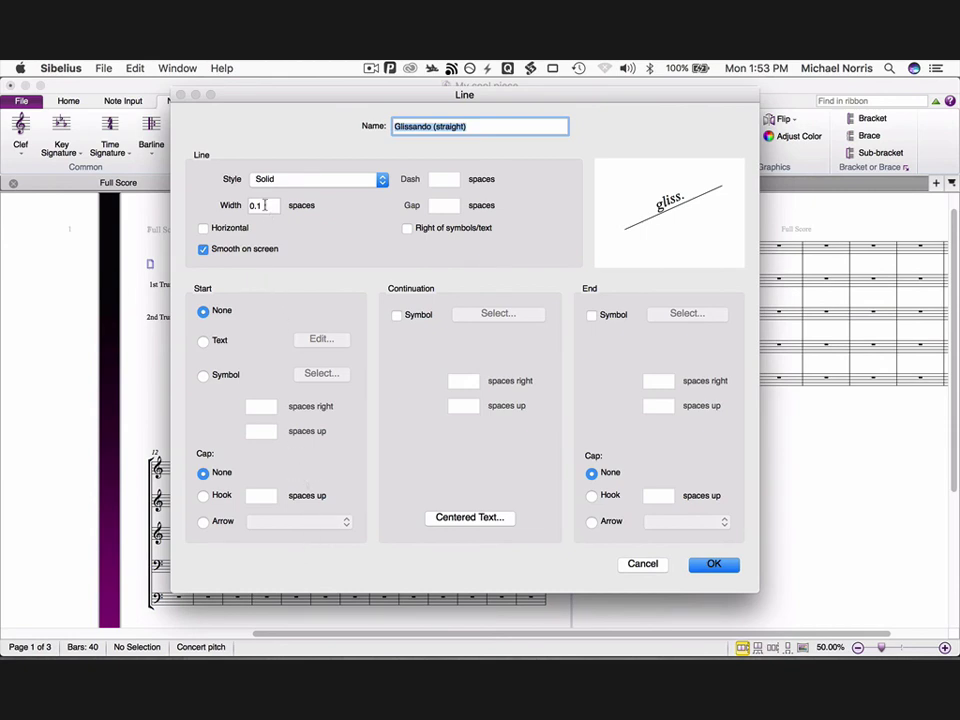
pyautogui.moveTo(265, 205); pyautogui.dragTo(236, 204)
pyautogui.write('0.2')
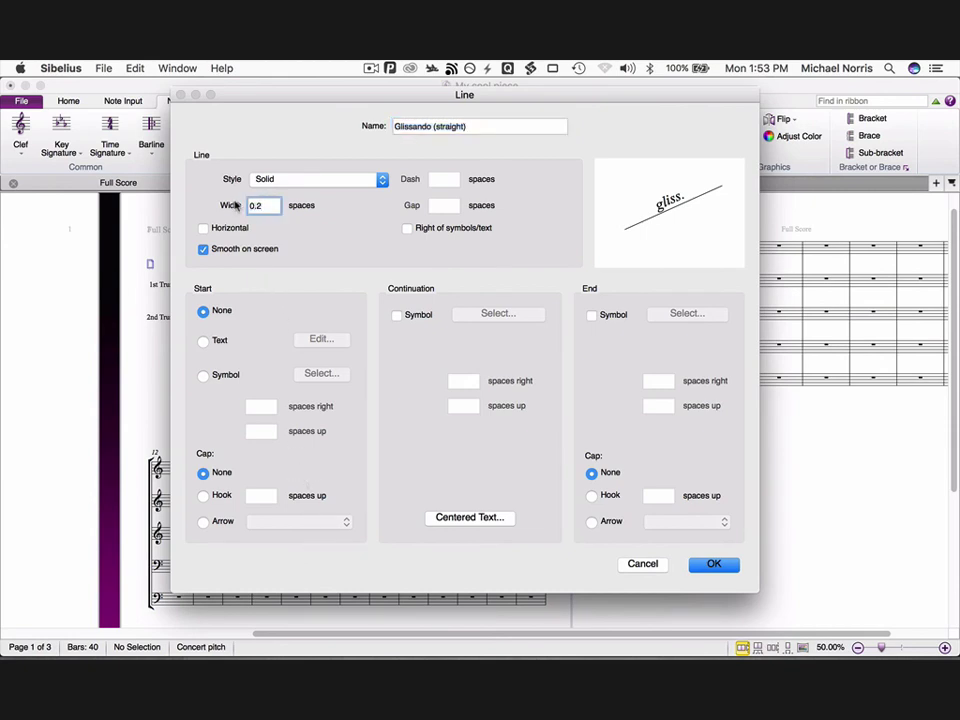
pyautogui.click(479, 518)
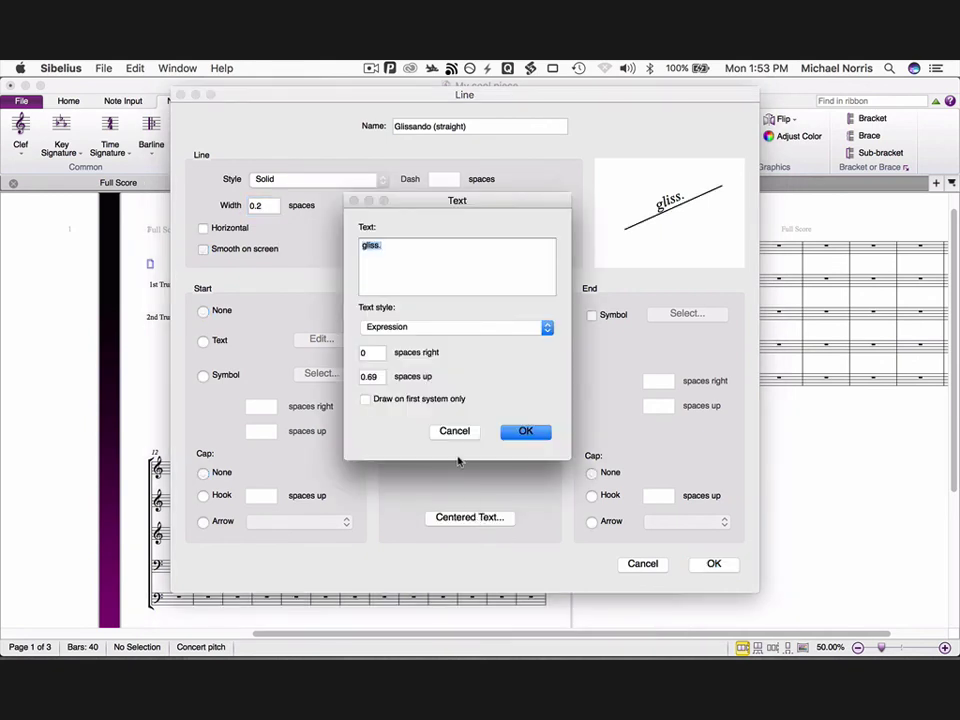
pyautogui.press('BackSpace')
pyautogui.click(525, 431)
pyautogui.click(713, 564)
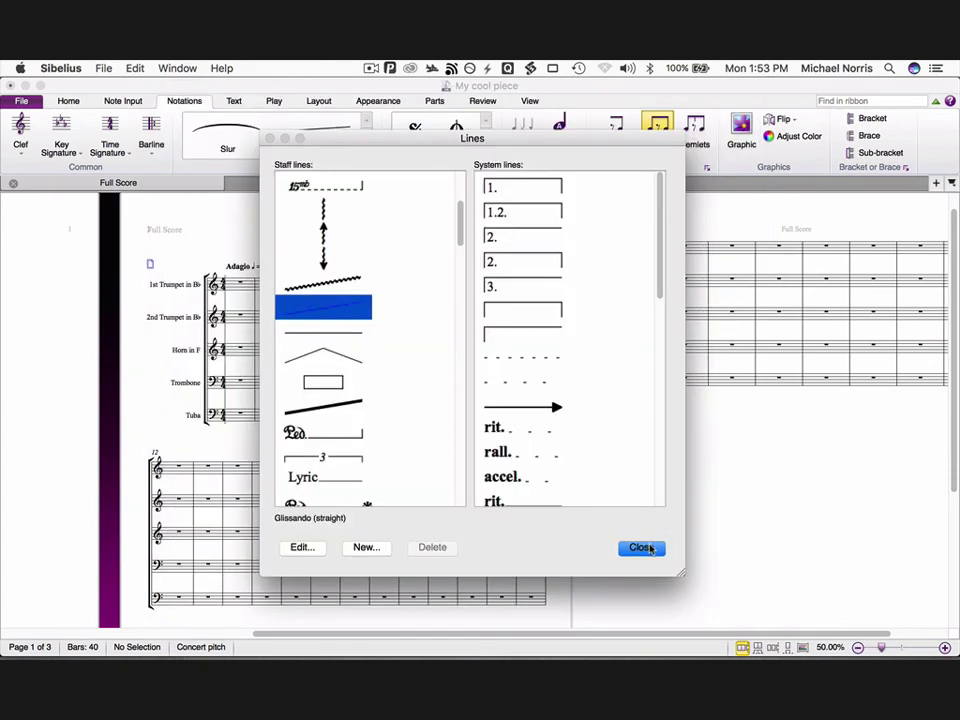
pyautogui.click(641, 547)
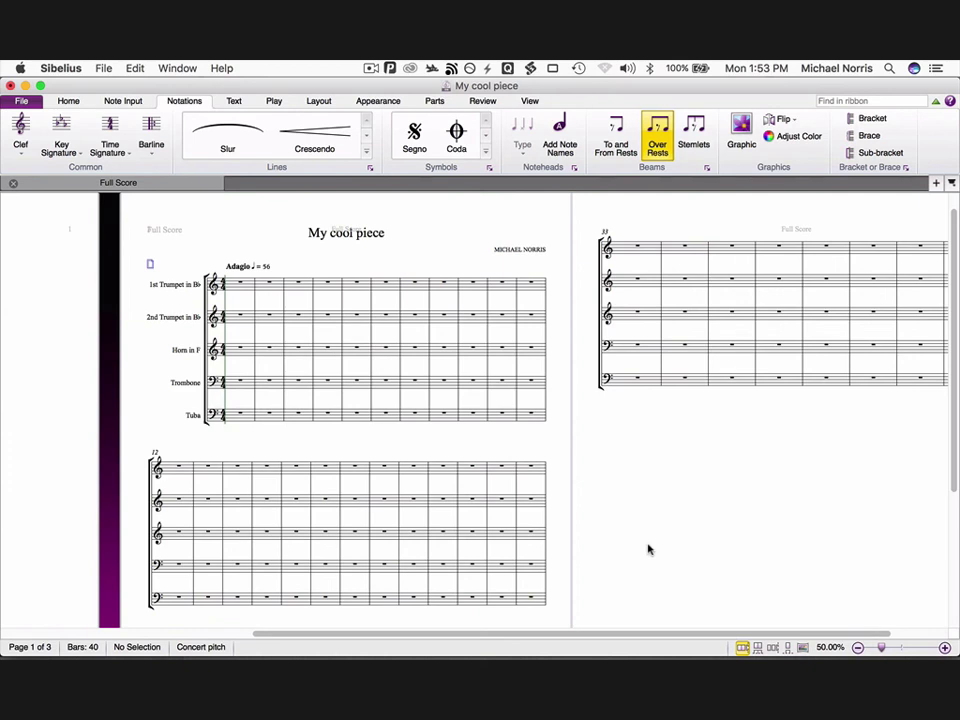
# - Export the score's current house style under the name 'NZSM'
pyautogui.hotkey('ctrl', 'alt', 'h')
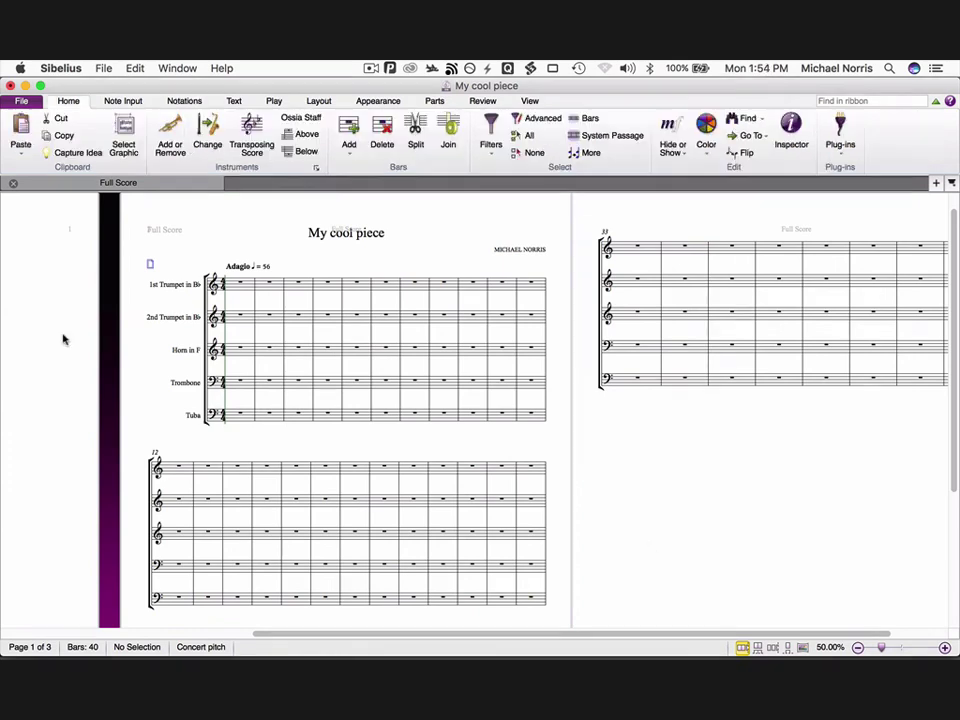
pyautogui.click(375, 104)
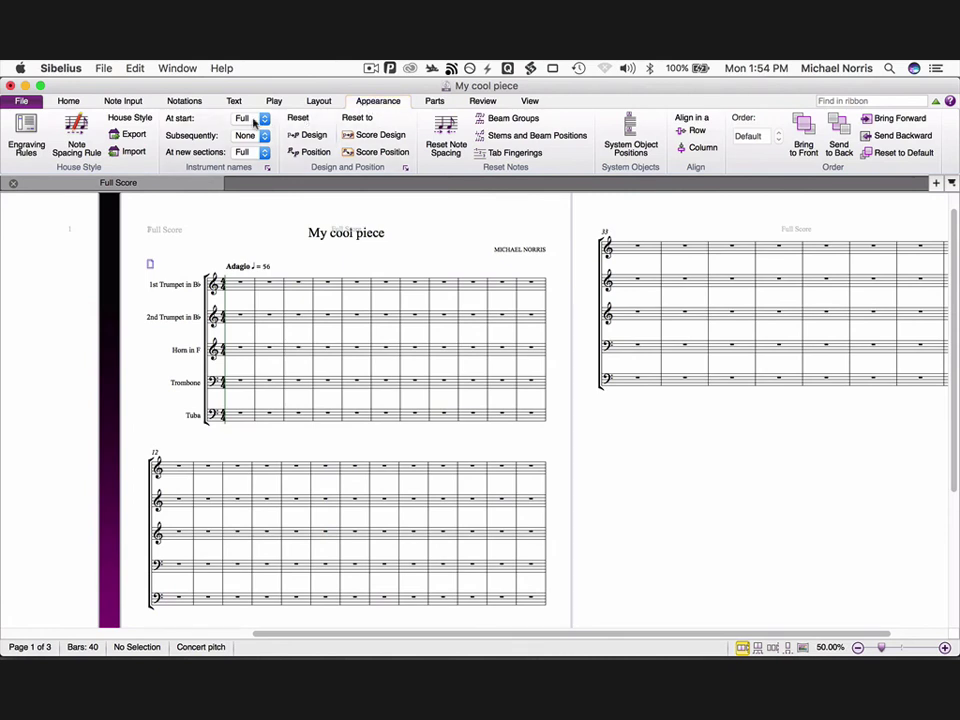
pyautogui.click(132, 137)
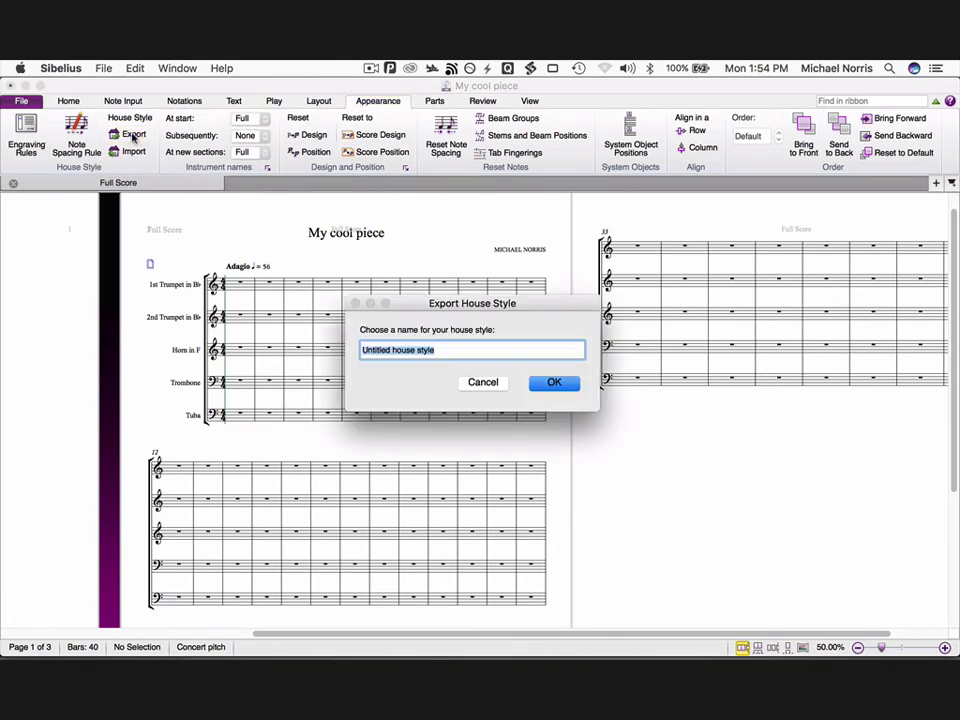
pyautogui.write('NZSM')
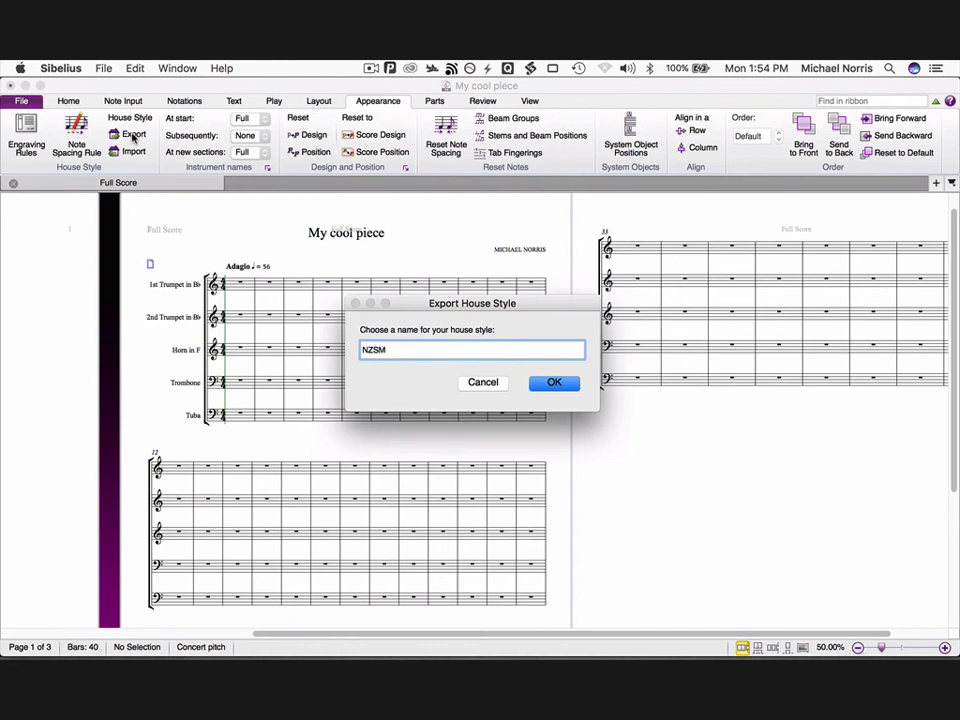
pyautogui.press('Return')
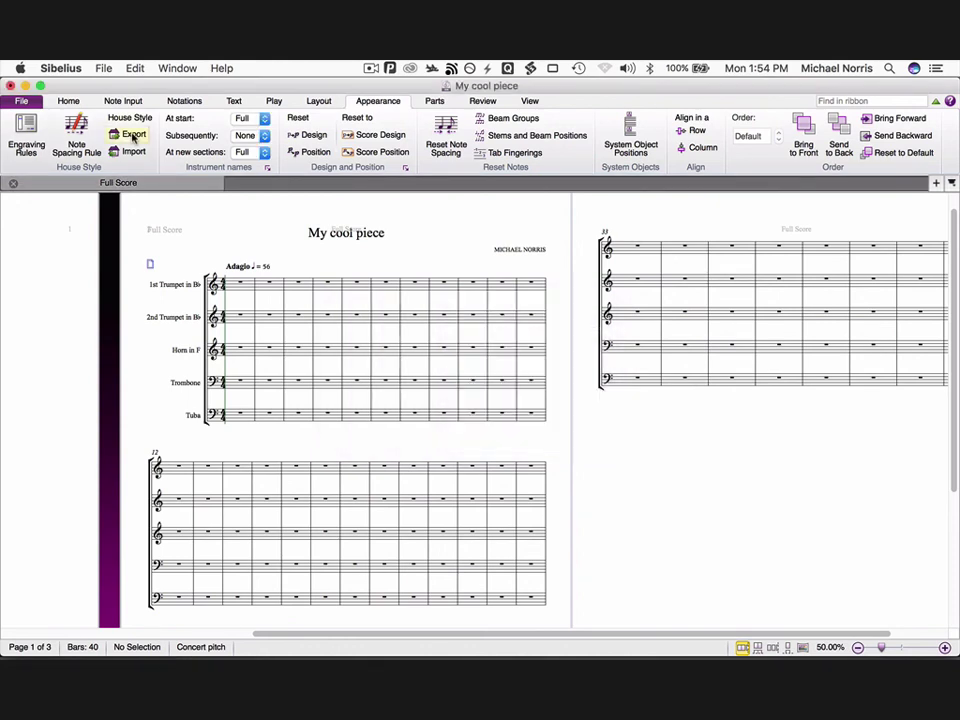